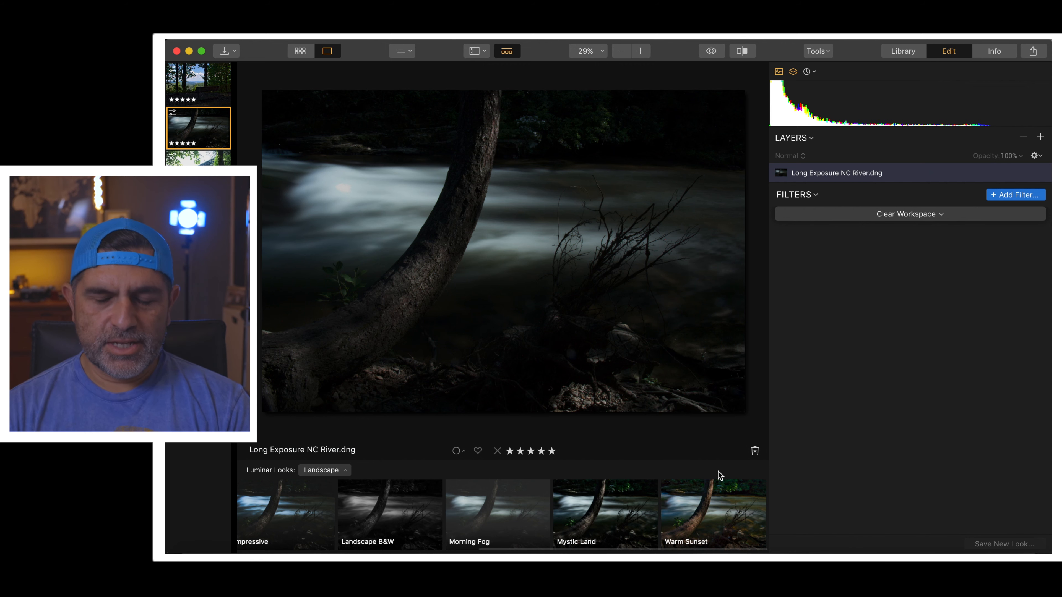
Apply the Warm Sunset look to the river photo and set the Accent AI Filter boost to 28.
left_click(730, 505)
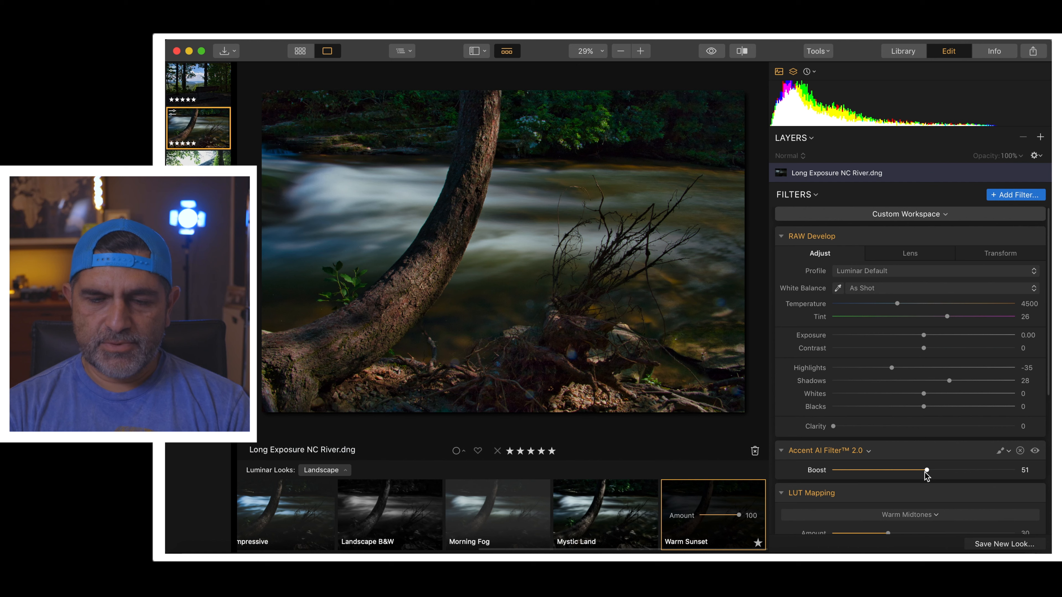
left_click_drag(927, 474, 884, 476)
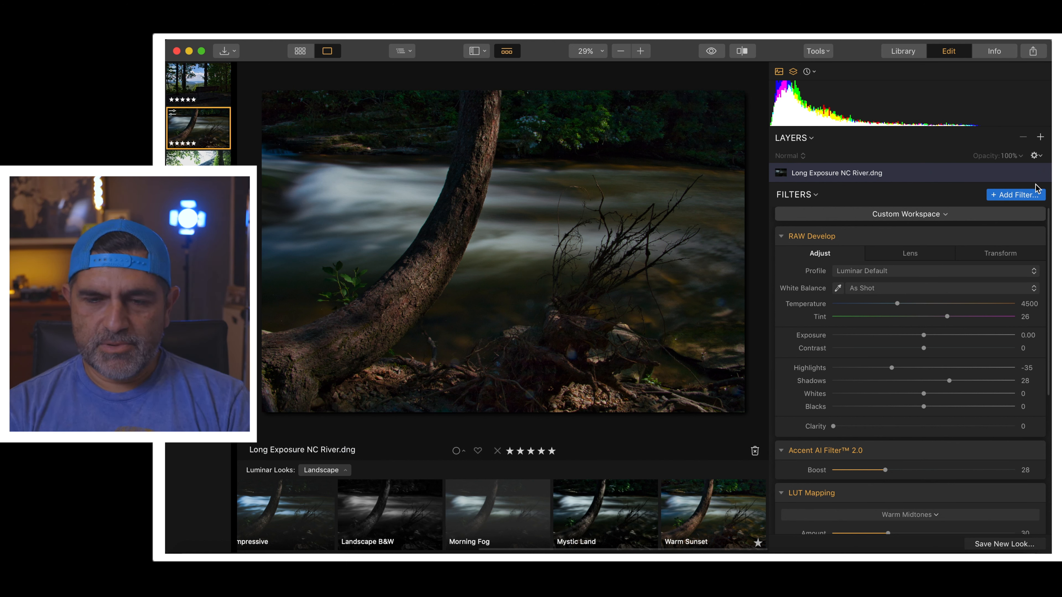
Add the Sunrays filter from the Creative filters to the river photo.
left_click(1021, 196)
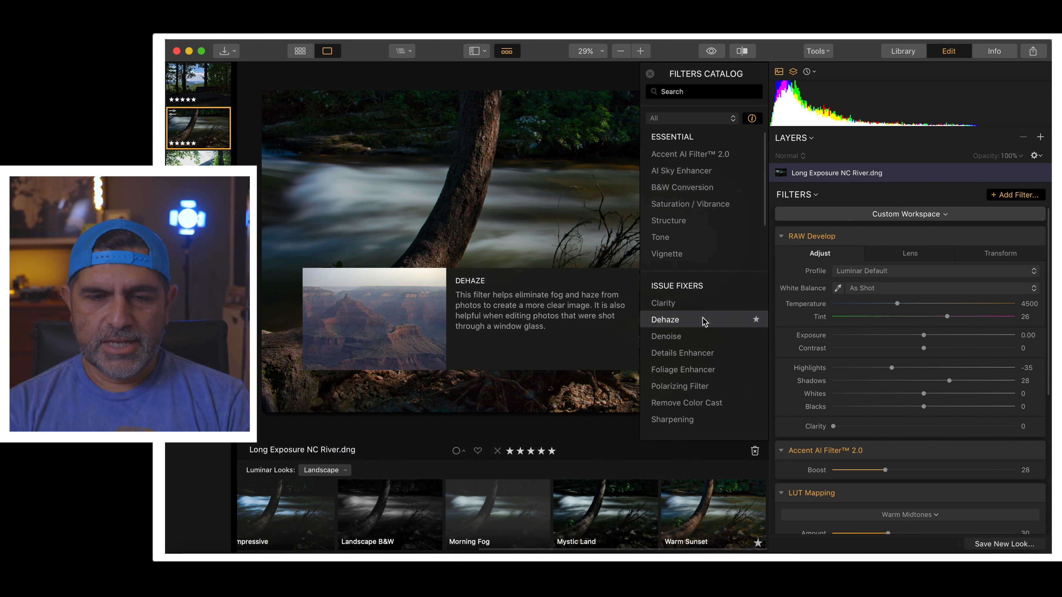
scroll(703, 318, "down", 3)
scroll(703, 322, "down", 5)
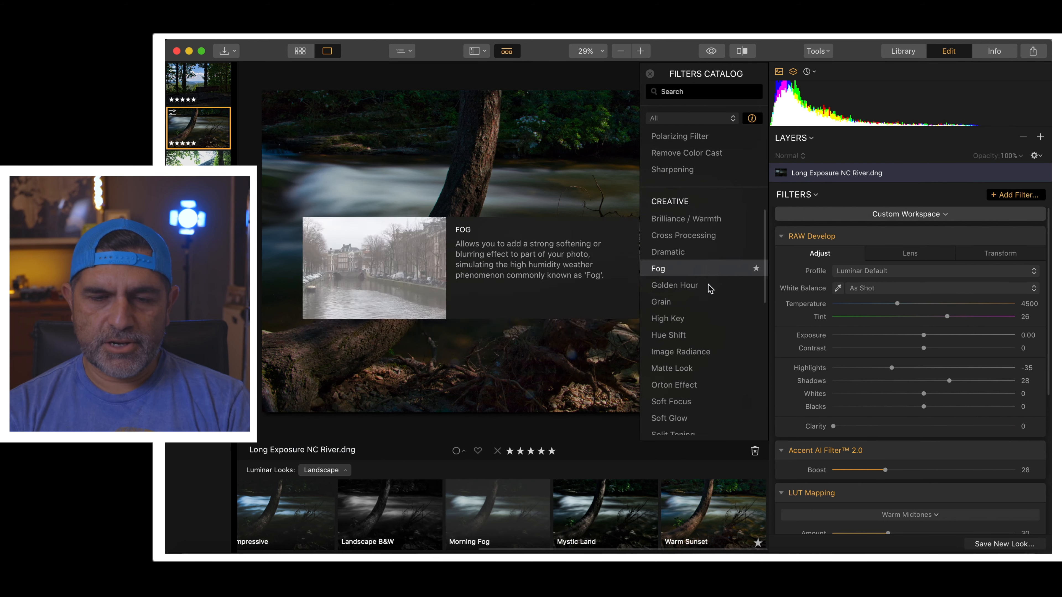
scroll(707, 284, "down", 3)
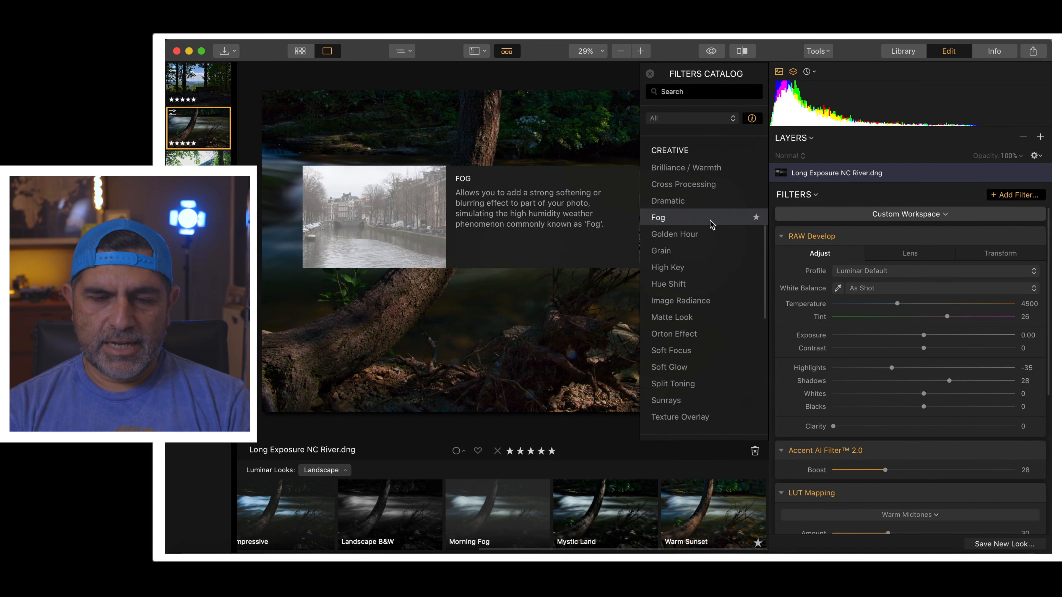
left_click(694, 404)
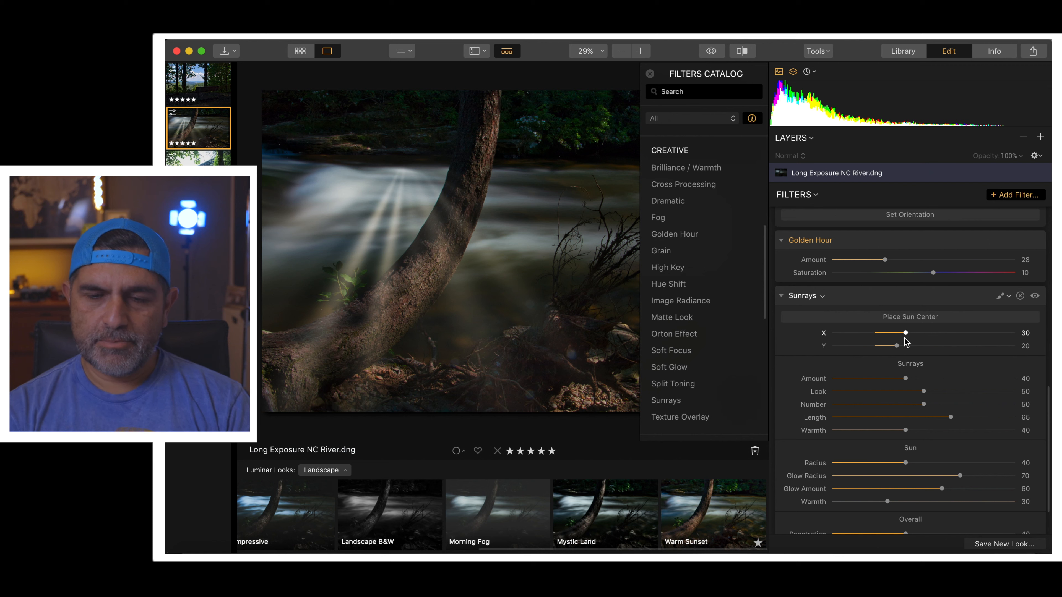
Place the sun center at the photo's upper-left corner, with X at 0 and Y at 2.
left_click(916, 317)
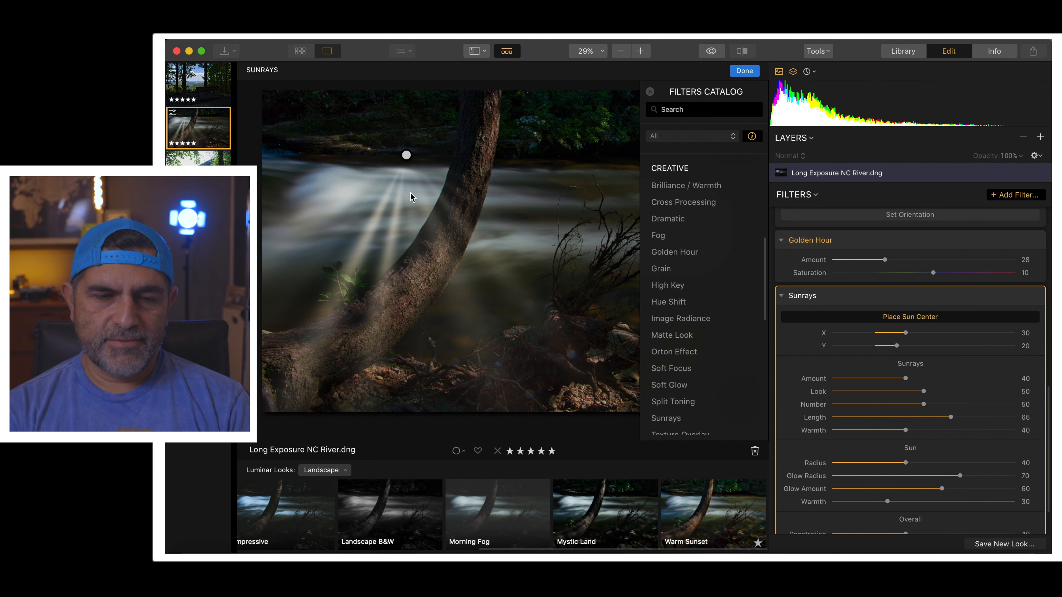
left_click_drag(407, 155, 264, 103)
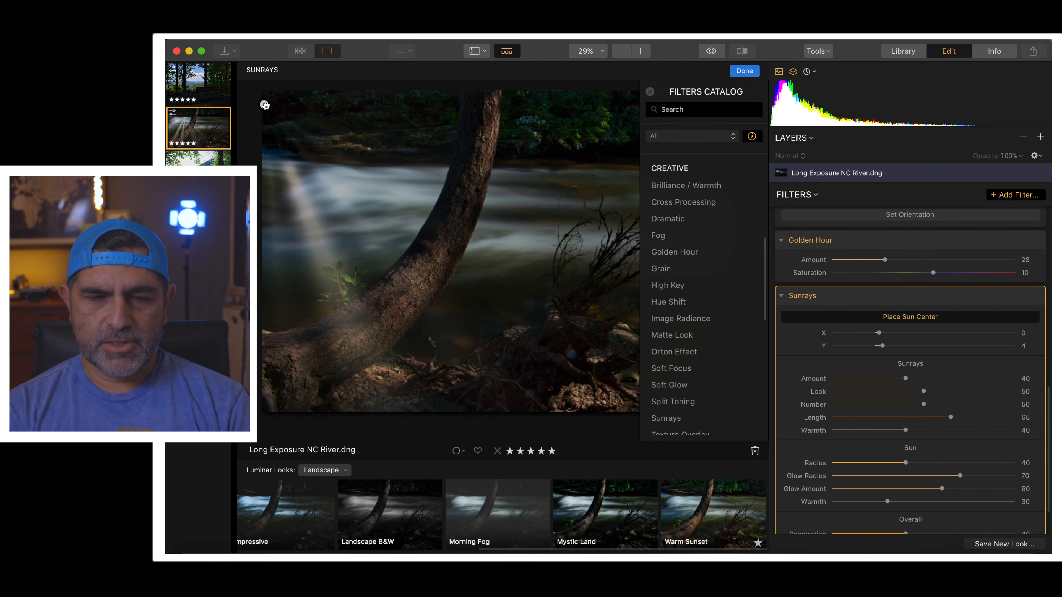
left_click(650, 92)
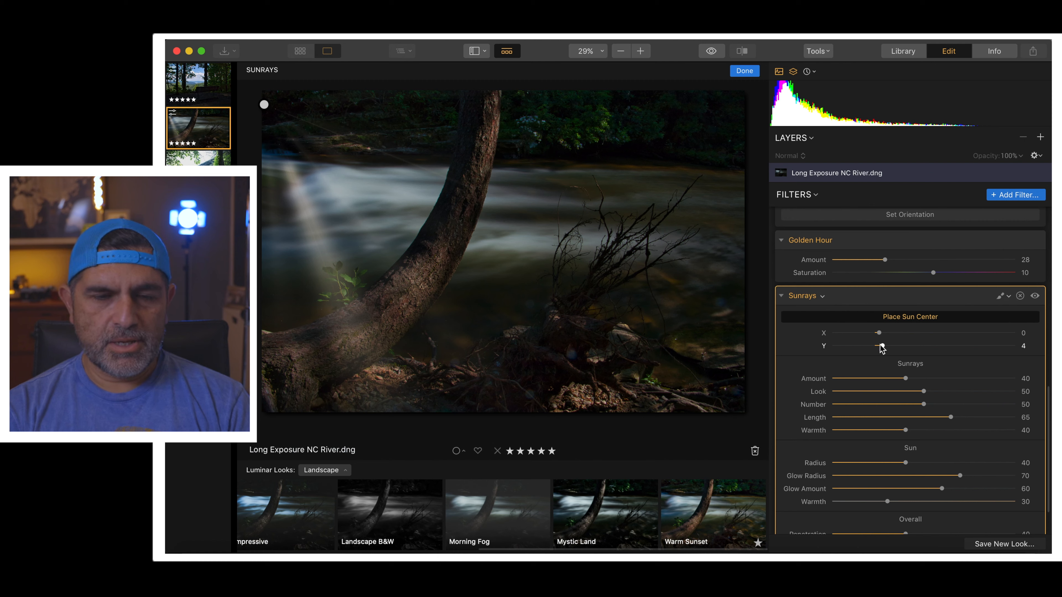
mouse_move(882, 346)
left_mouse_down()
mouse_move(919, 346)
mouse_move(878, 349)
left_mouse_up()
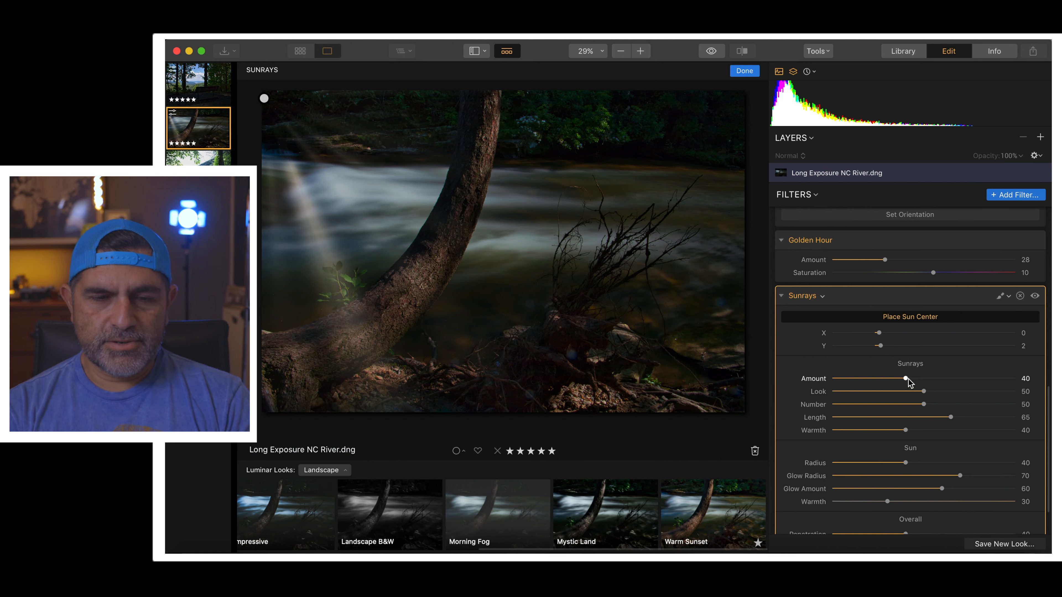
Adjust the sunrays to Look 37, Number 52, Length 51 and Warmth 42, keeping Amount at 40.
mouse_move(907, 379)
left_mouse_down()
mouse_move(973, 381)
mouse_move(900, 393)
left_mouse_up()
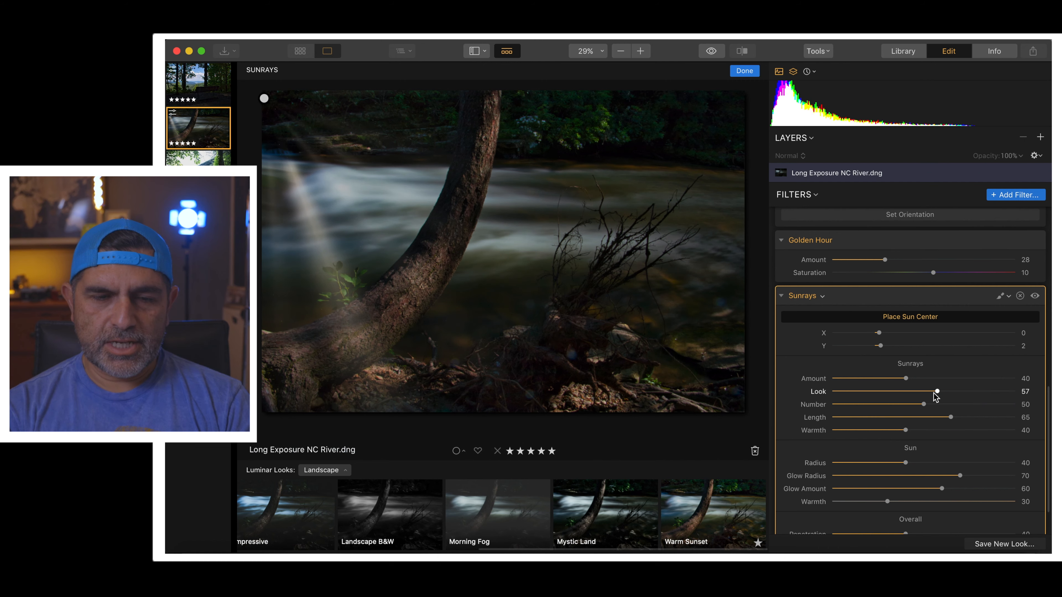
left_click_drag(935, 391, 896, 414)
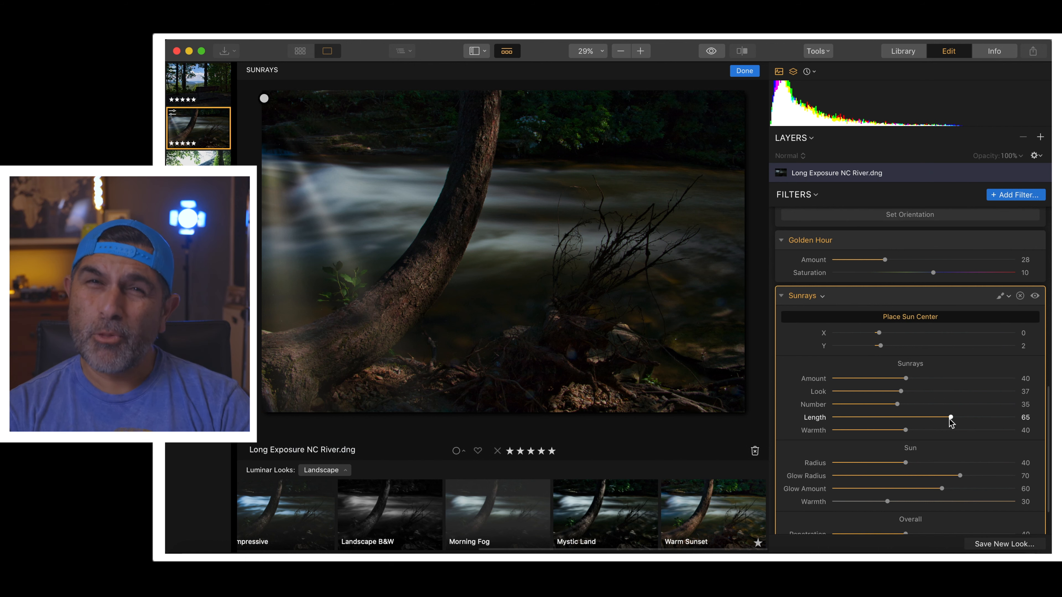
left_click_drag(949, 419, 923, 419)
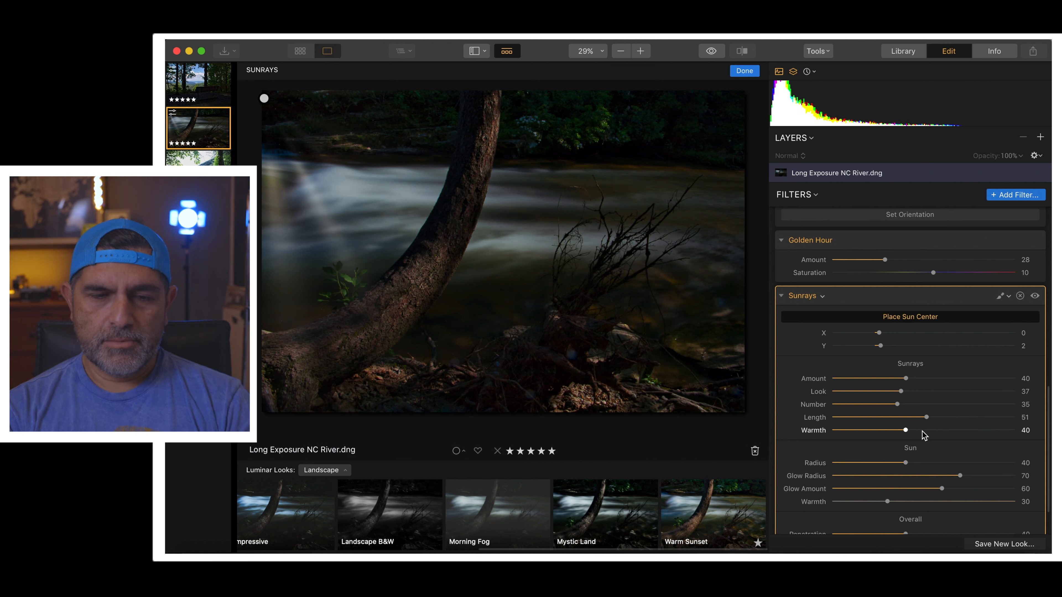
left_click_drag(905, 430, 907, 431)
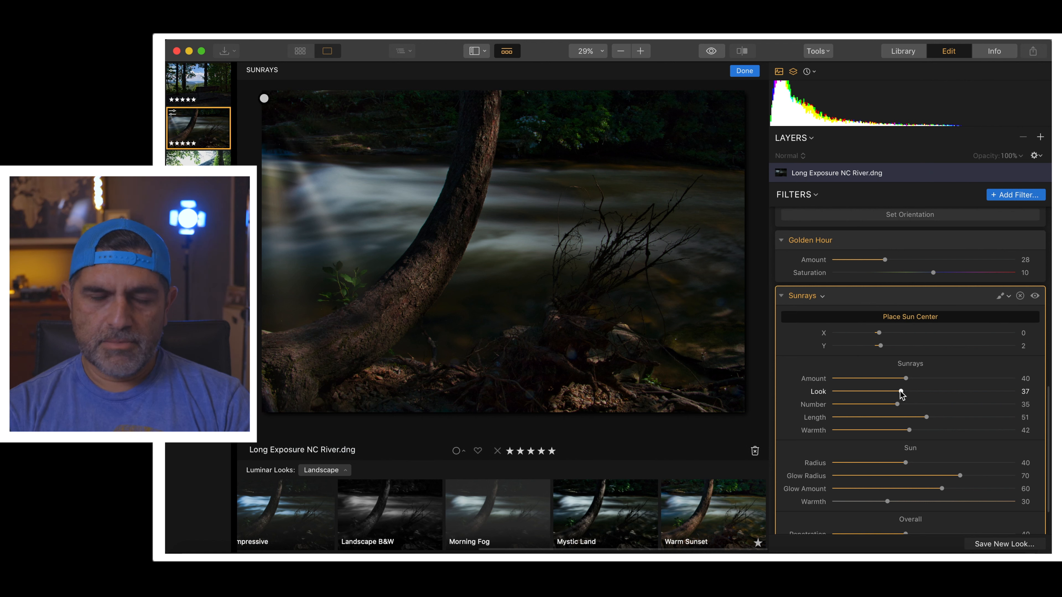
left_click_drag(897, 404, 929, 398)
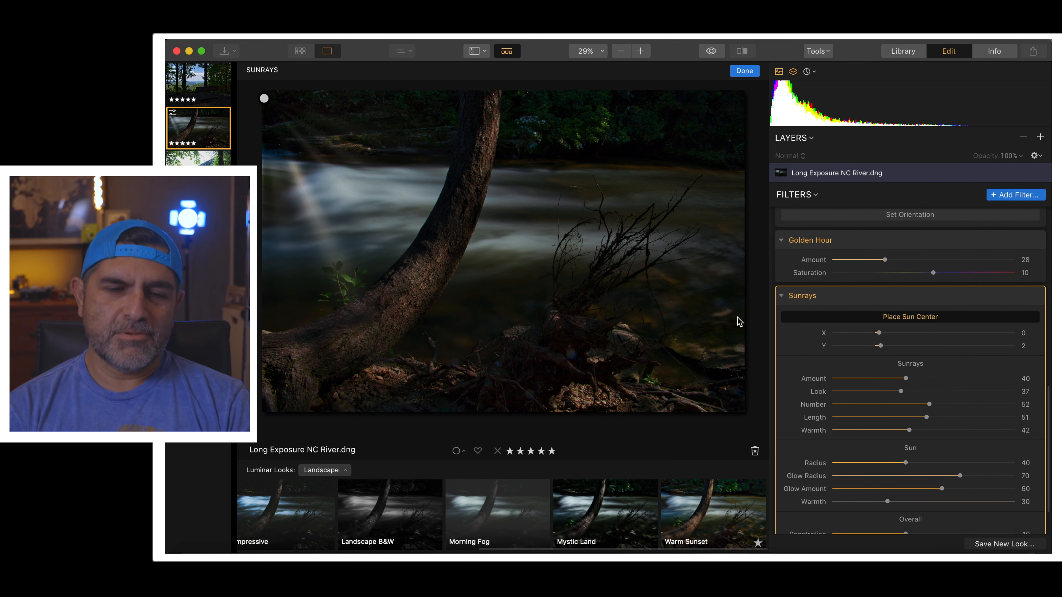
Add a Texture Overlay filter and load the black-and-white fog JPG from the Desktop as its texture.
scroll(913, 426, "up", 3)
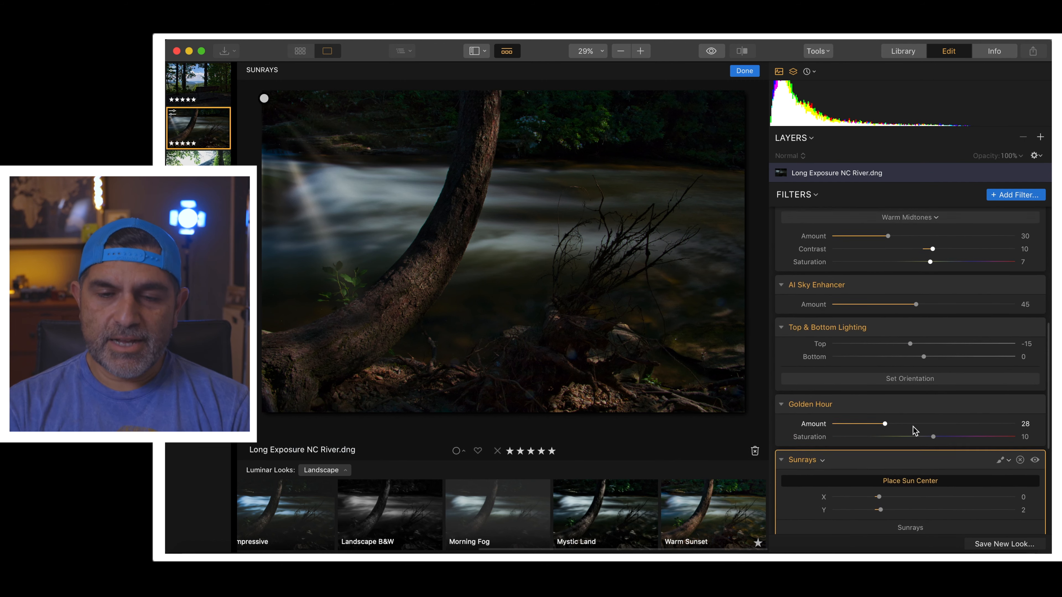
scroll(913, 428, "down", 4)
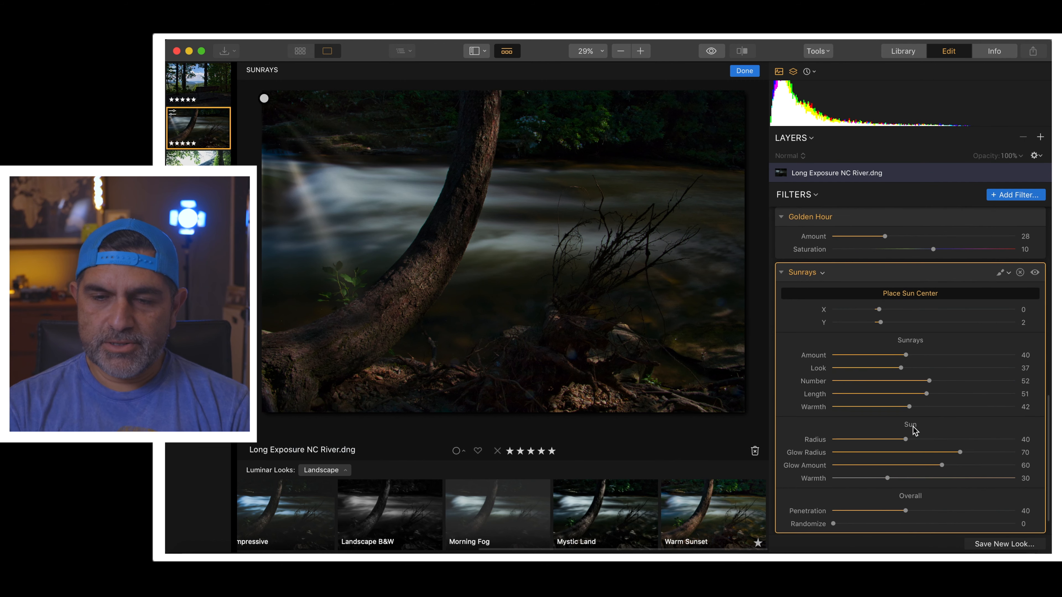
left_click(1037, 197)
scroll(730, 345, "down", 5)
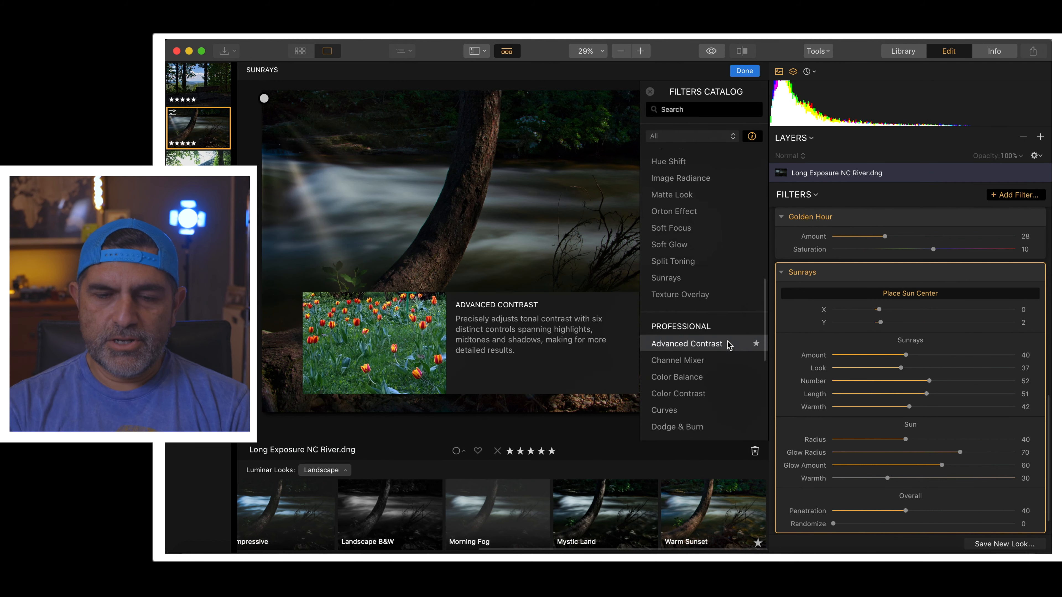
mouse_move(705, 284)
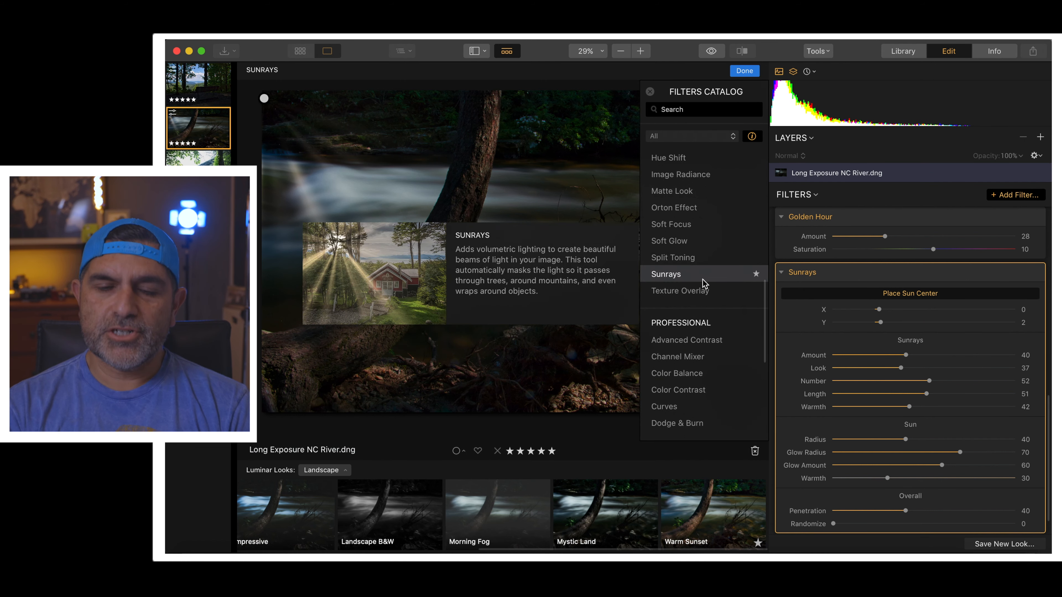
left_click(709, 294)
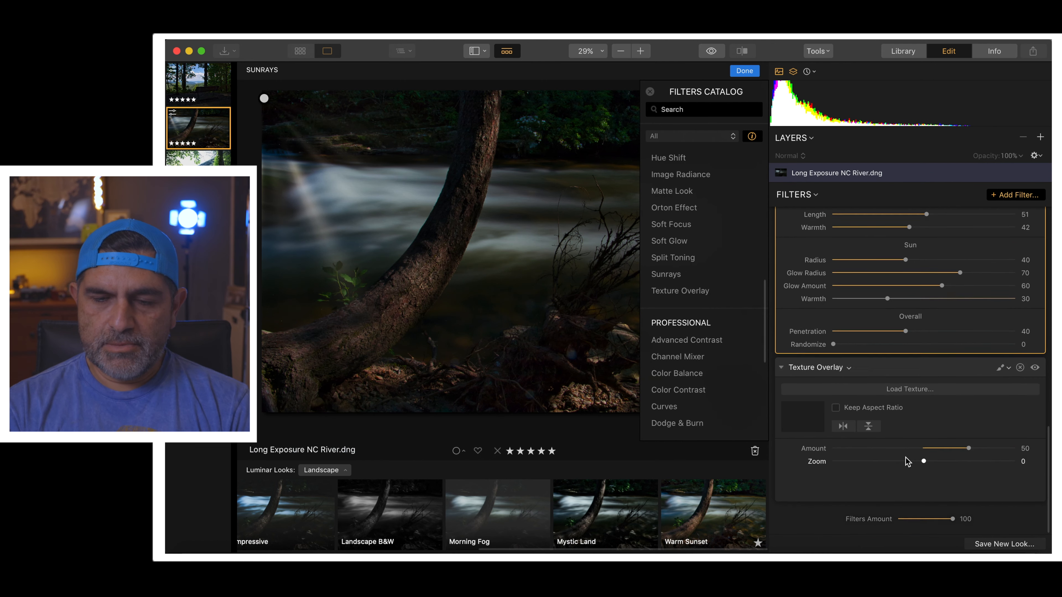
left_click(928, 392)
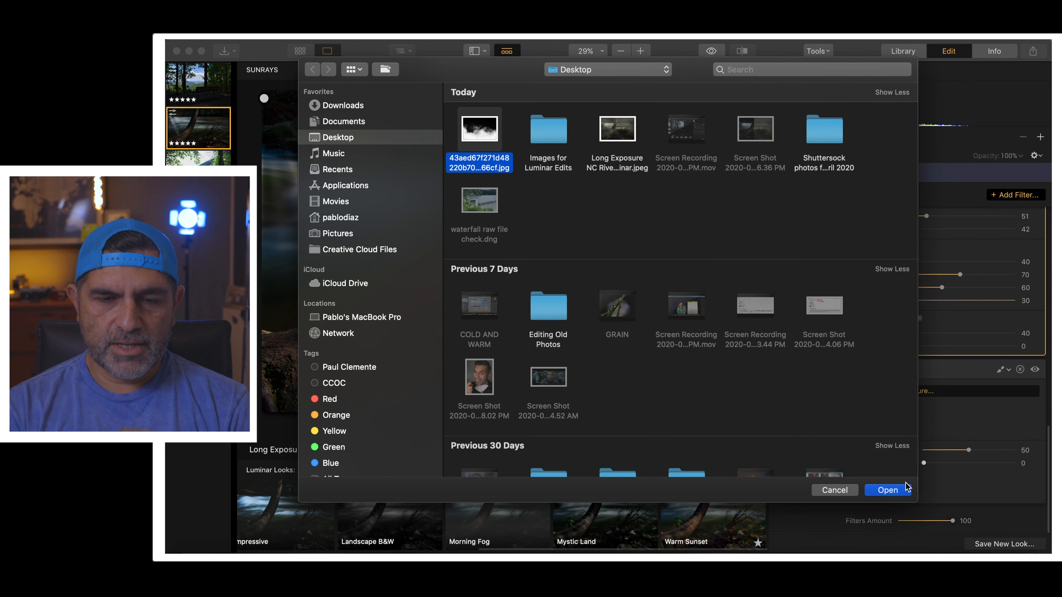
left_click(895, 491)
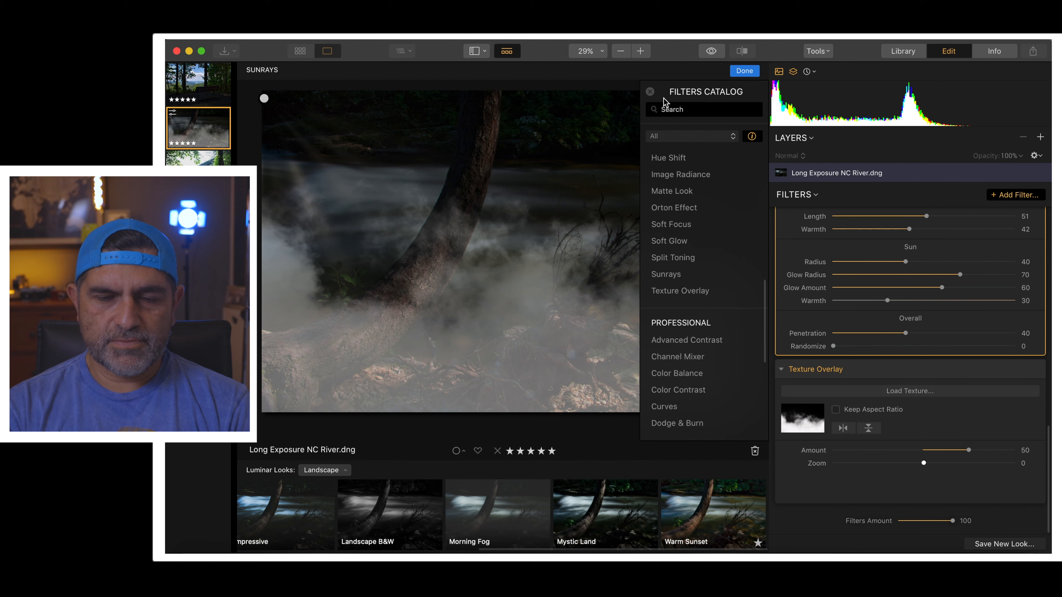
left_click(650, 92)
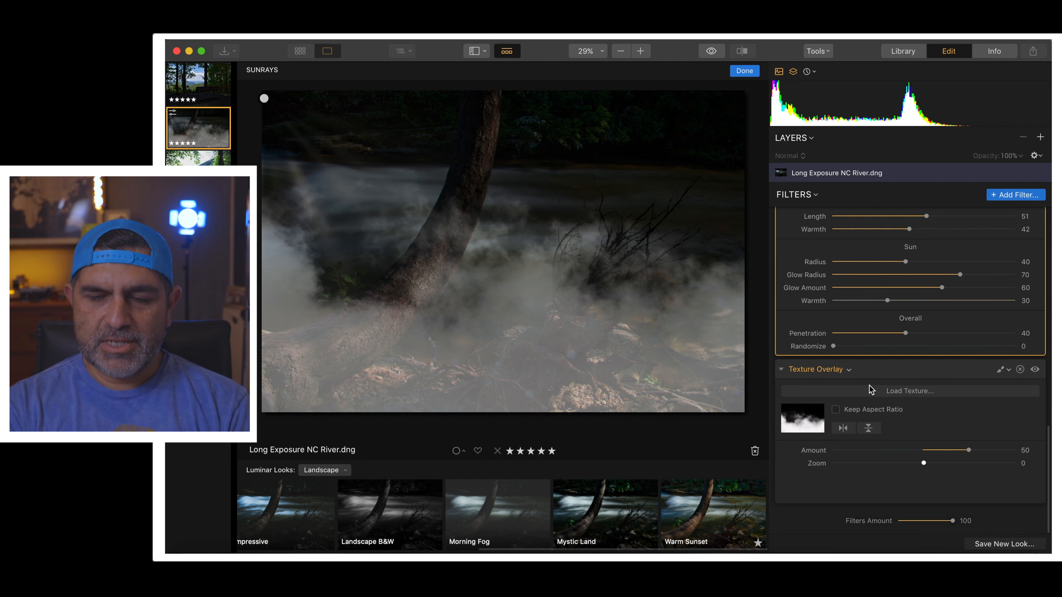
Set the texture overlay's Amount to 23 and Zoom to 16, and flip the texture vertically.
left_click_drag(968, 451, 900, 463)
left_click_drag(920, 466, 938, 472)
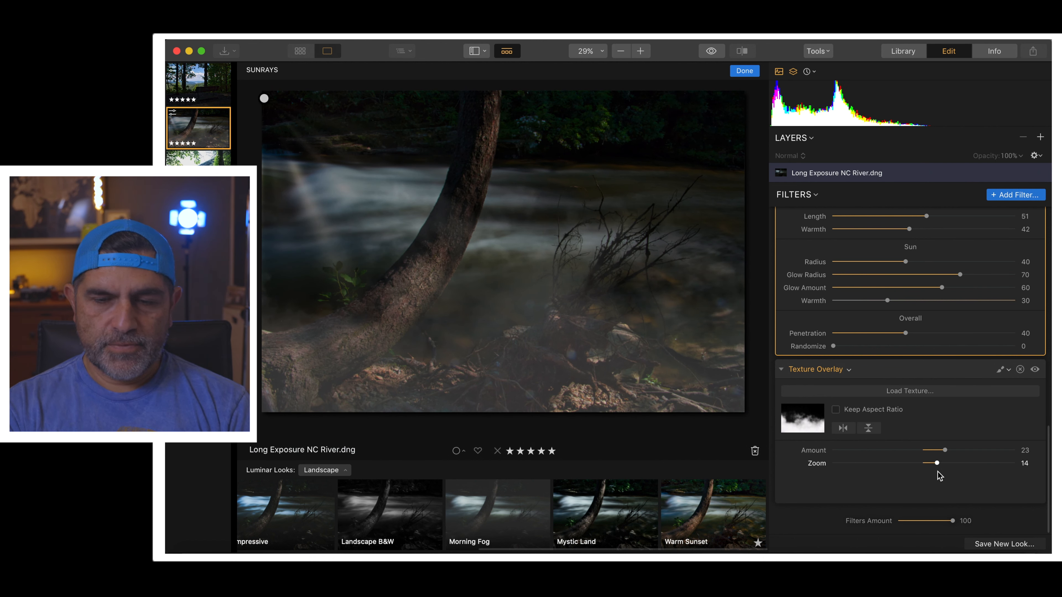
left_click(870, 433)
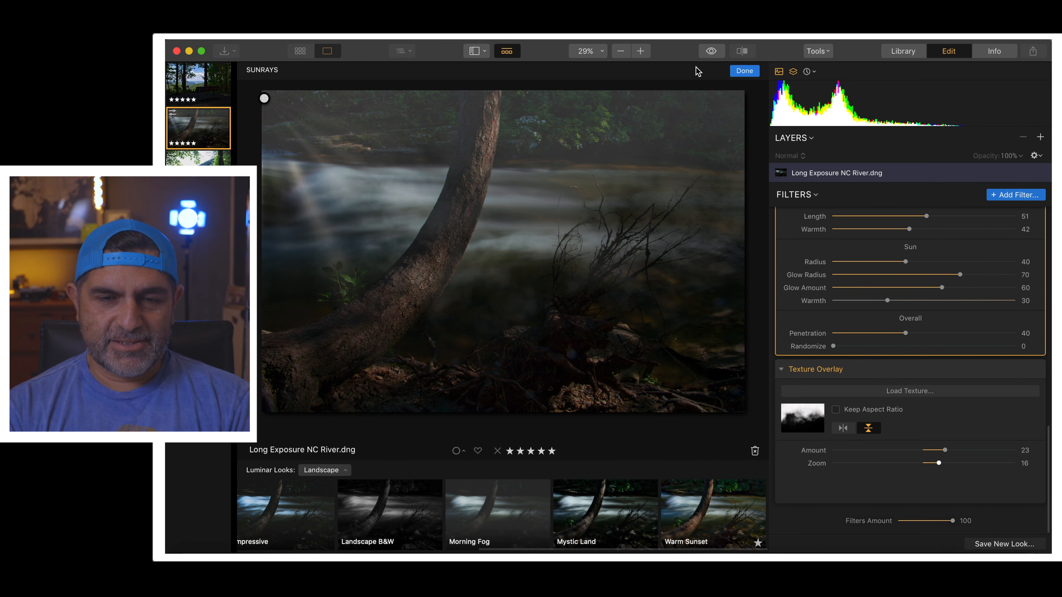
Compare the edited river photo with the unedited original twice.
left_click(712, 51)
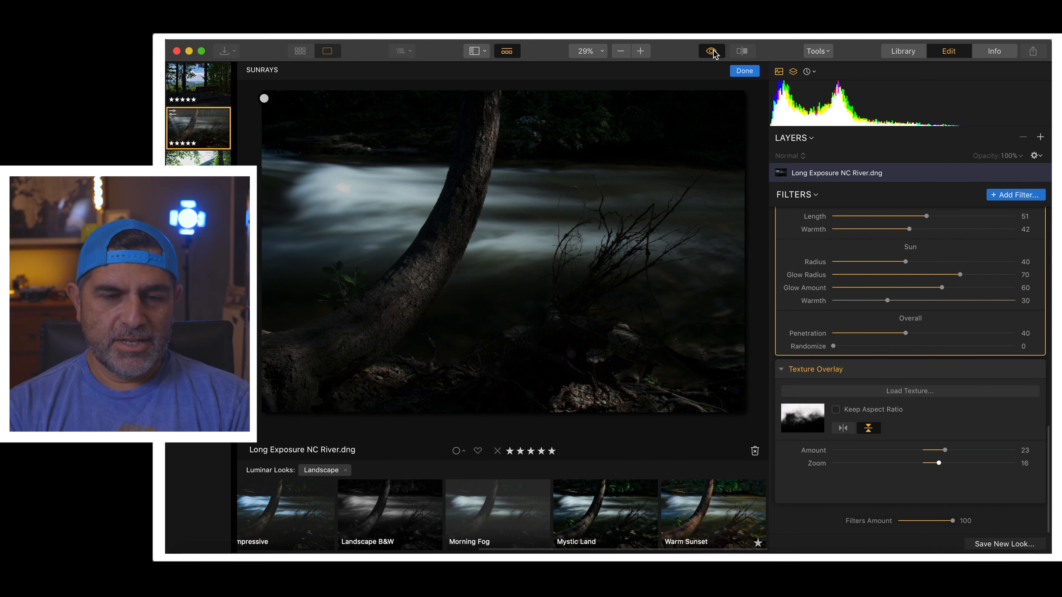
left_click(712, 51)
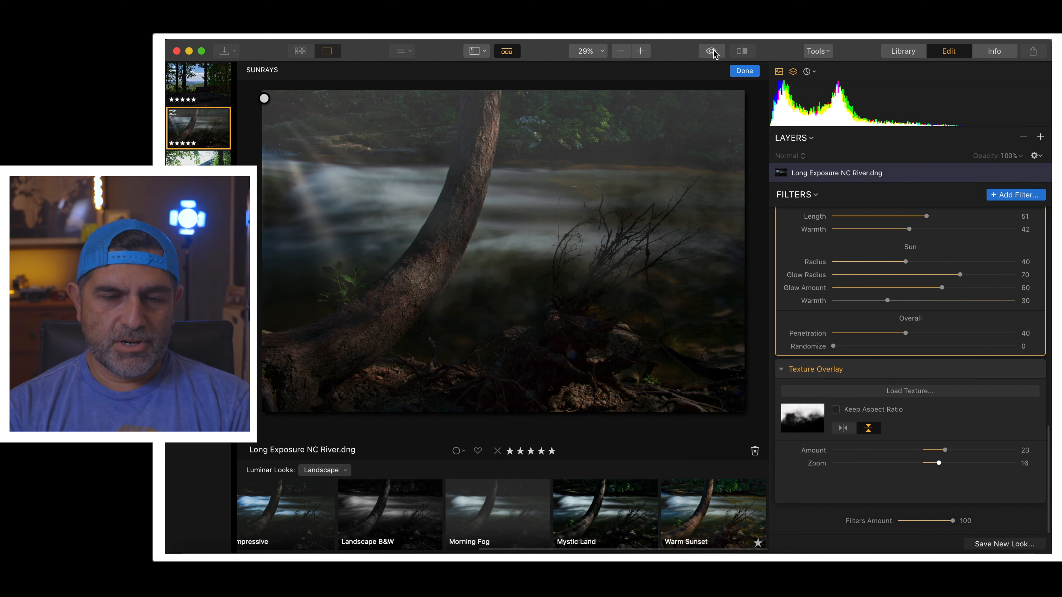
left_click(712, 52)
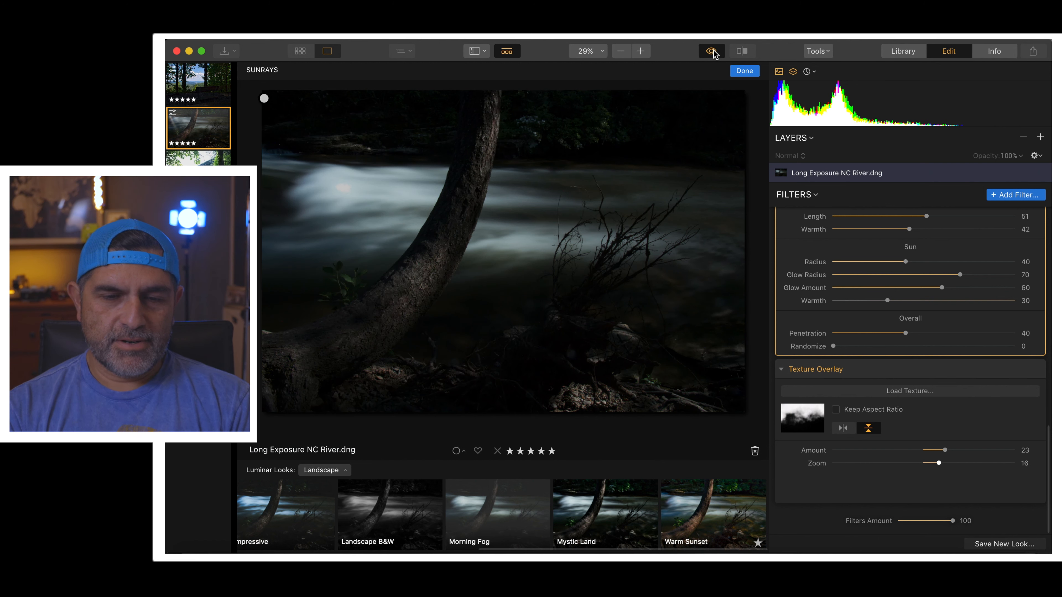
left_click(713, 51)
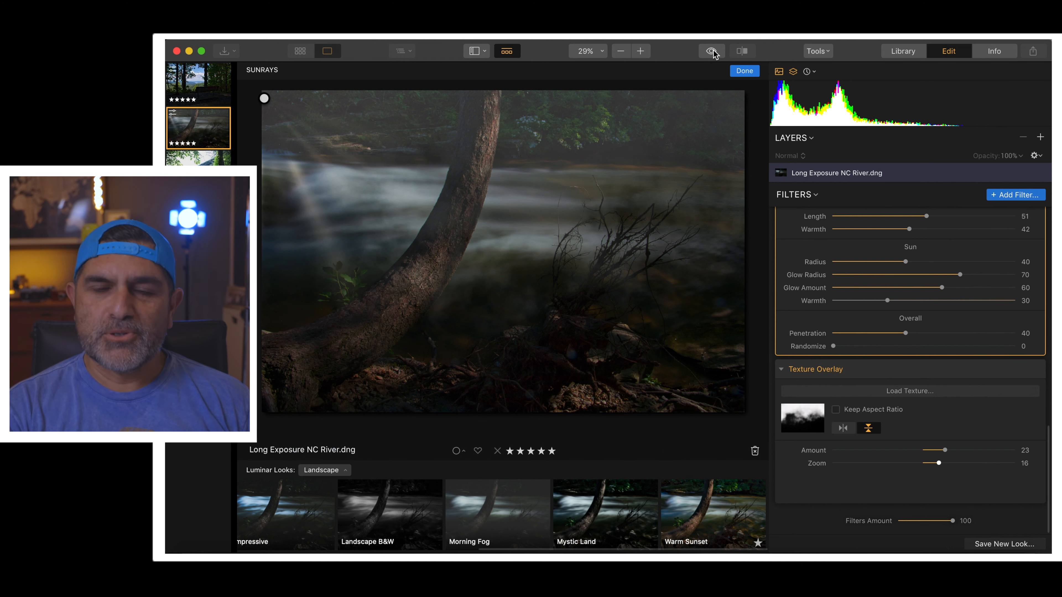
Finish the sun placement and open the photo Over Exposed Sky New River Gorge Bridge.dng for editing.
left_click(745, 71)
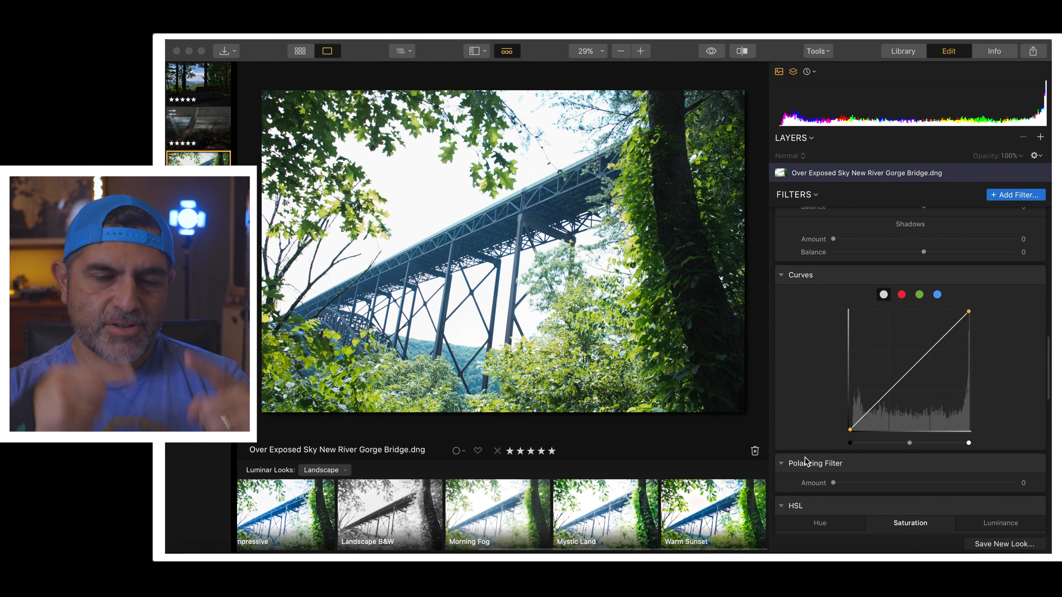
left_click(199, 259)
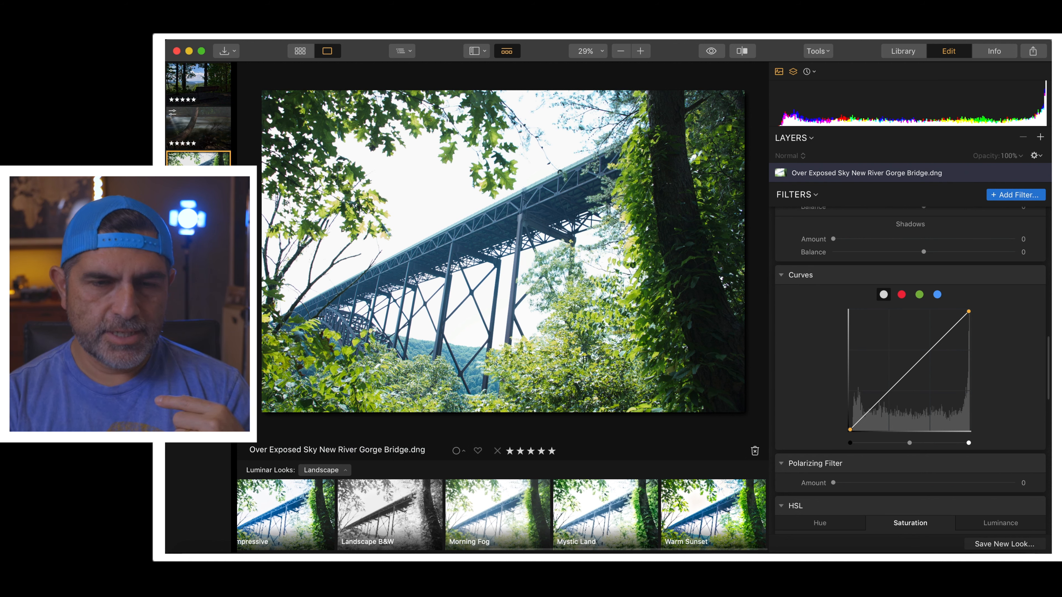
left_click(199, 216)
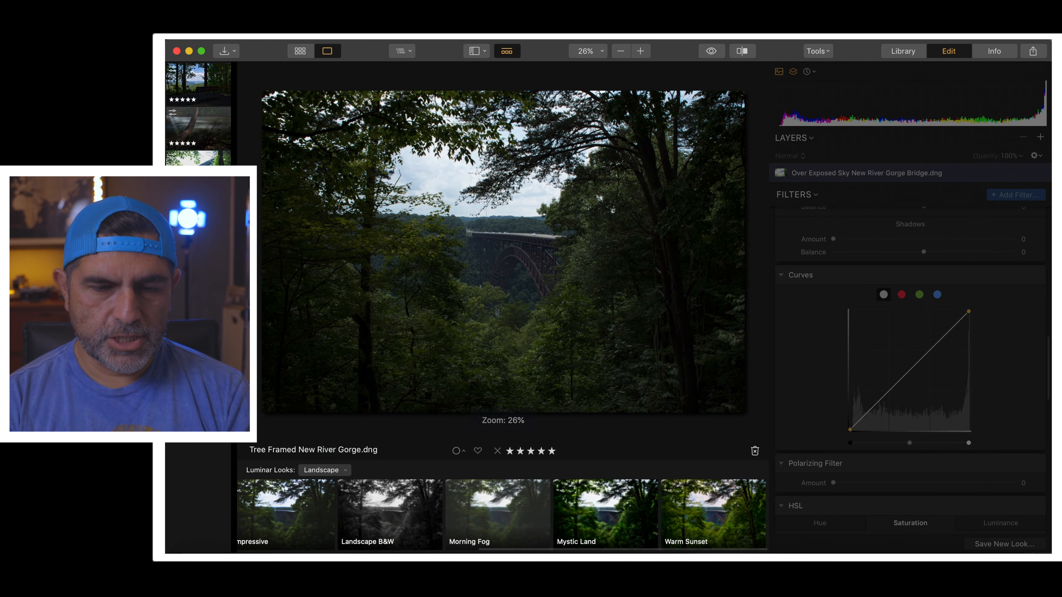
left_click(269, 252)
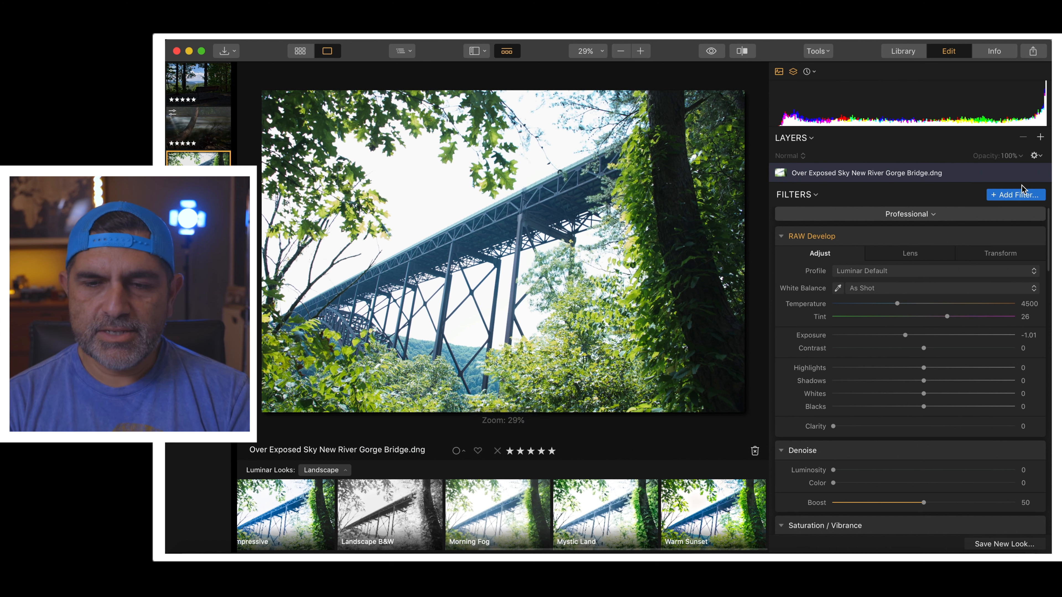
Add clouds-3422258_1920.jpg from the Downloads folder as a new image layer above the bridge photo.
left_click(1040, 138)
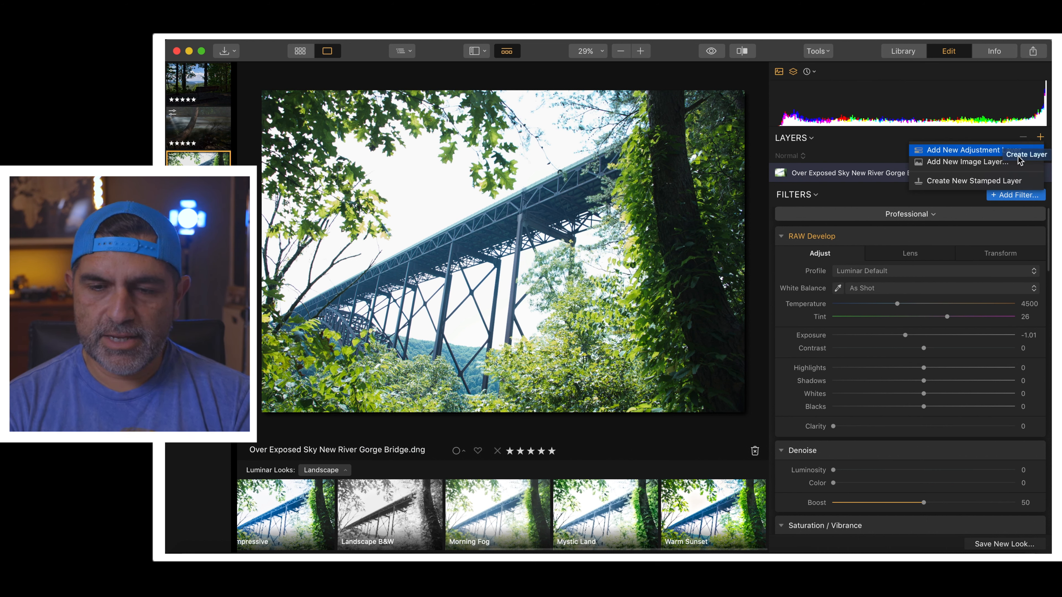
left_click(979, 162)
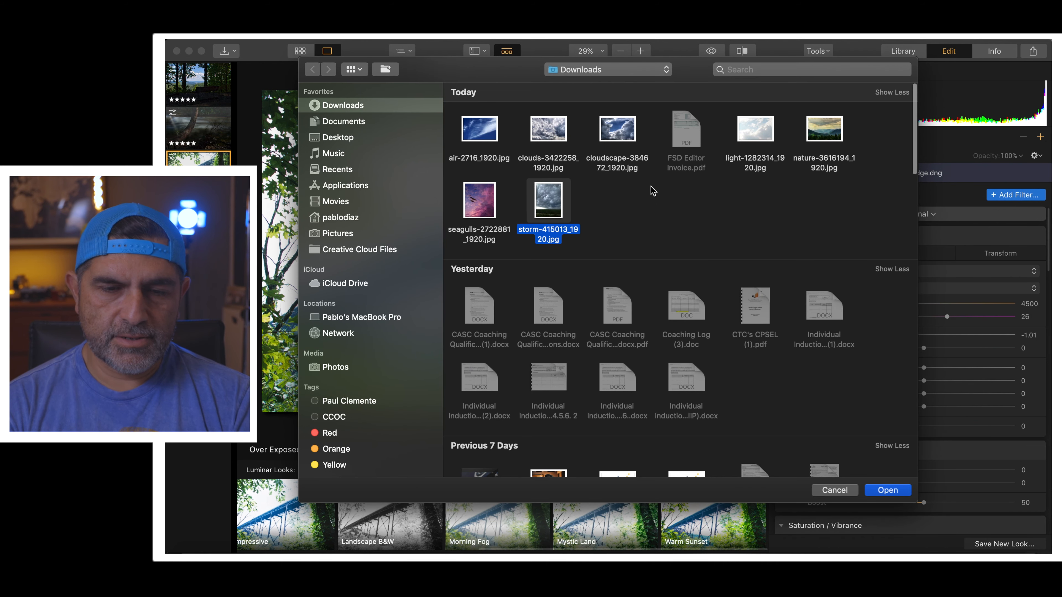
left_click(548, 131)
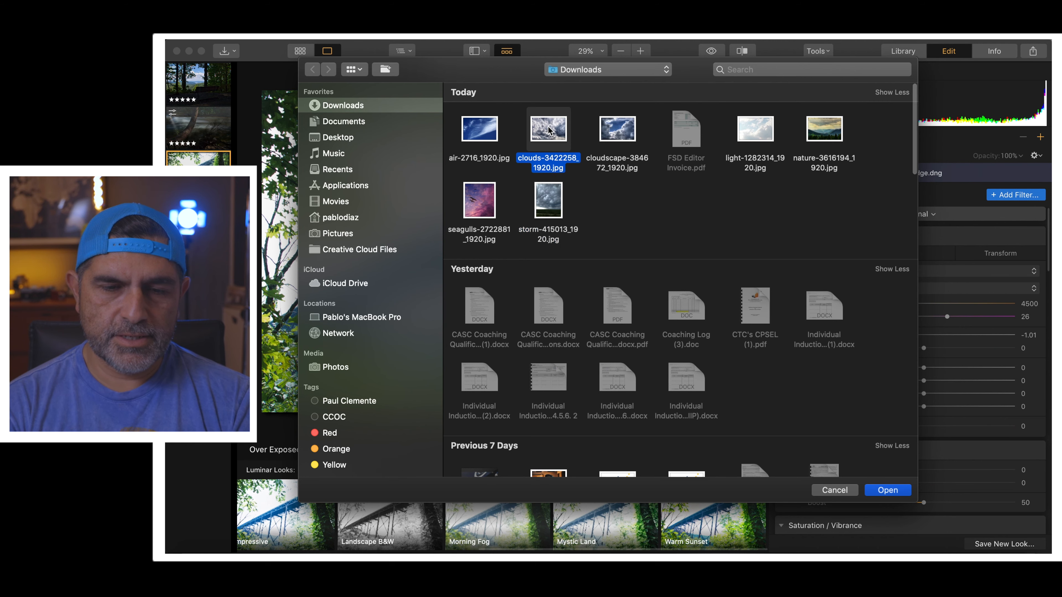
left_click(887, 493)
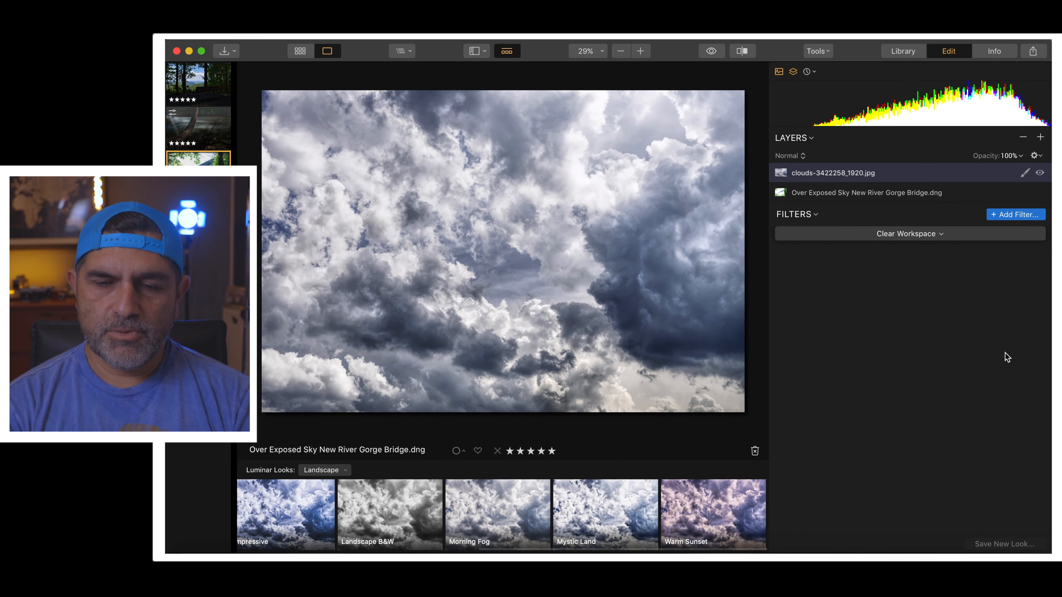
Draw a gradient mask on the clouds layer from the image's top edge down to near its bottom edge.
left_click(1026, 172)
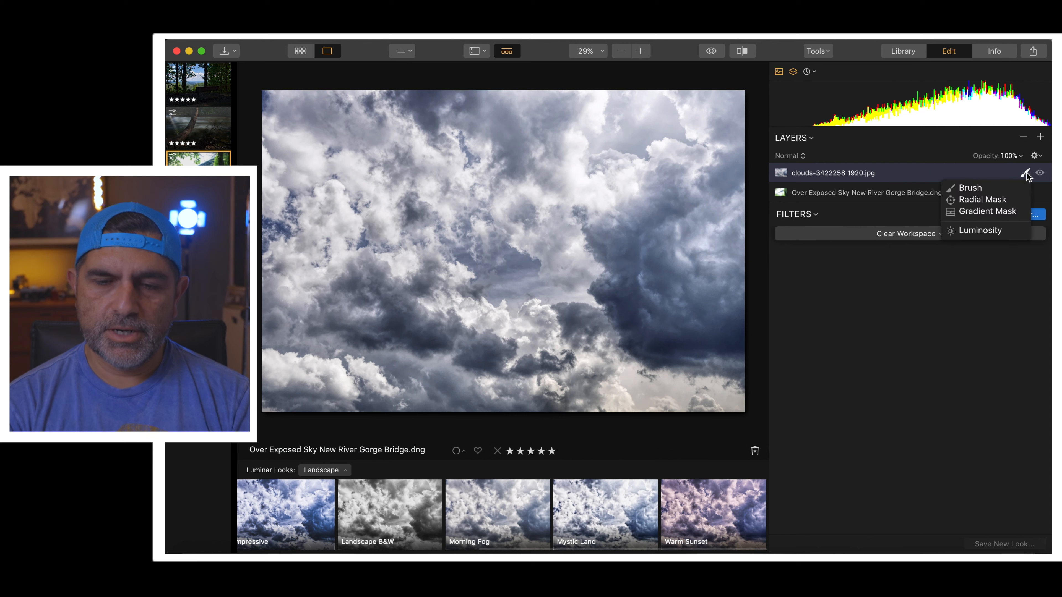
left_click(1008, 212)
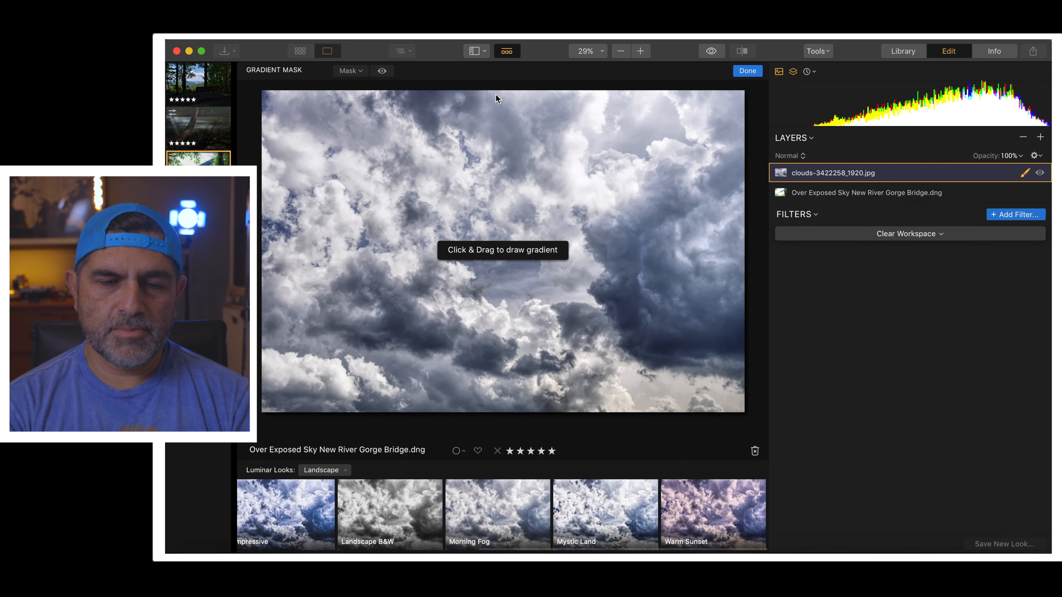
left_click_drag(495, 94, 494, 375)
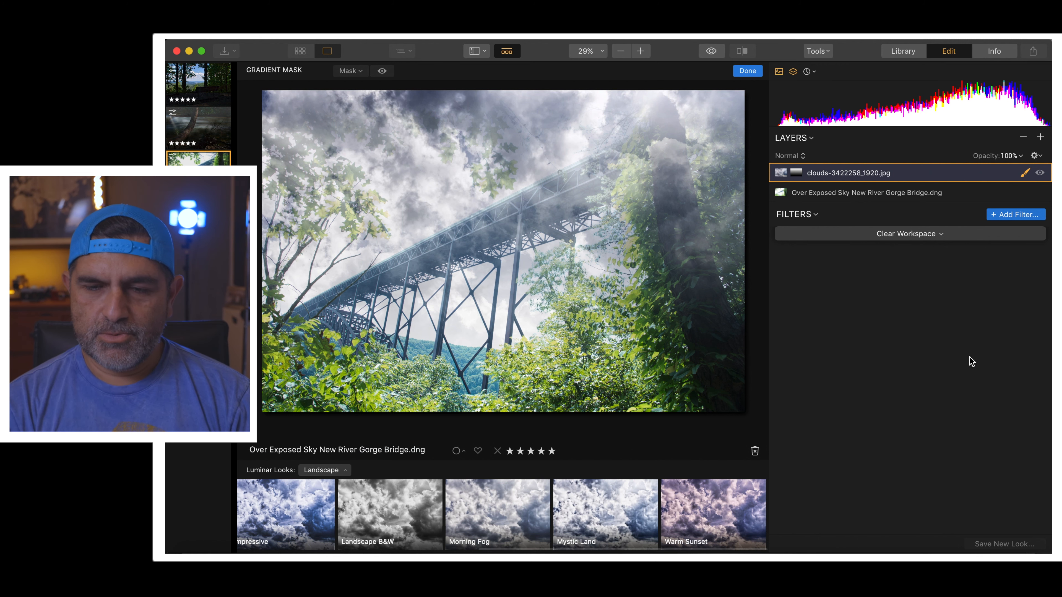
Set the clouds layer's blend mode to Multiply and compare the result with the unedited bridge photo.
left_click(802, 157)
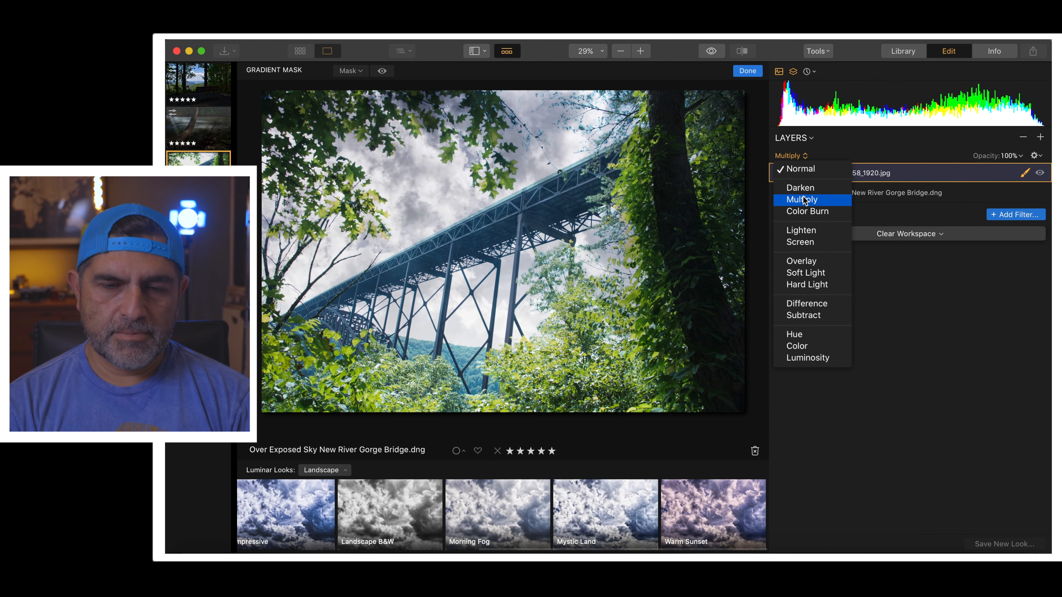
left_click(803, 199)
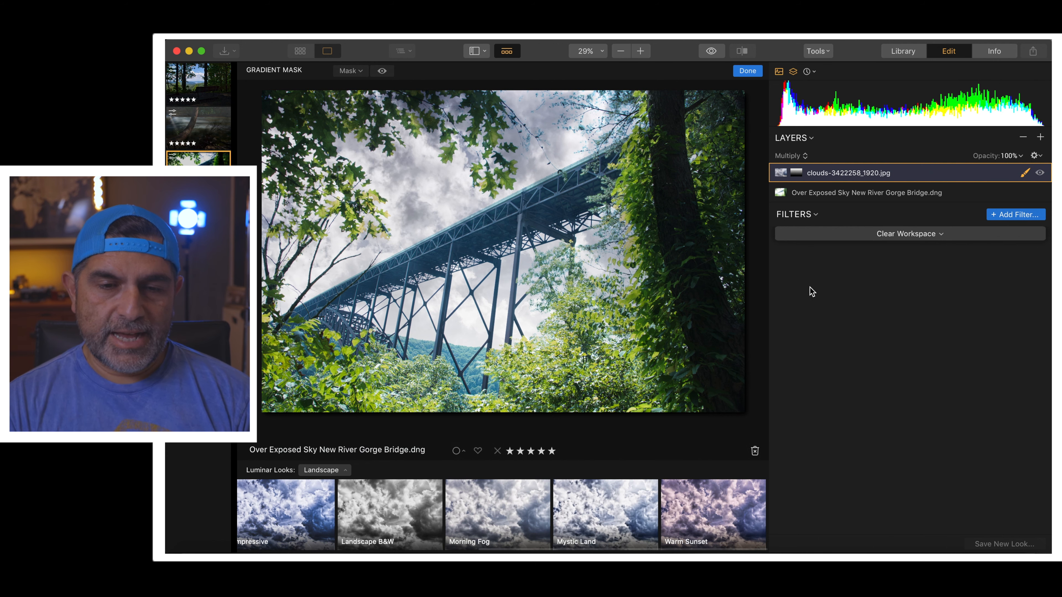
left_click(712, 52)
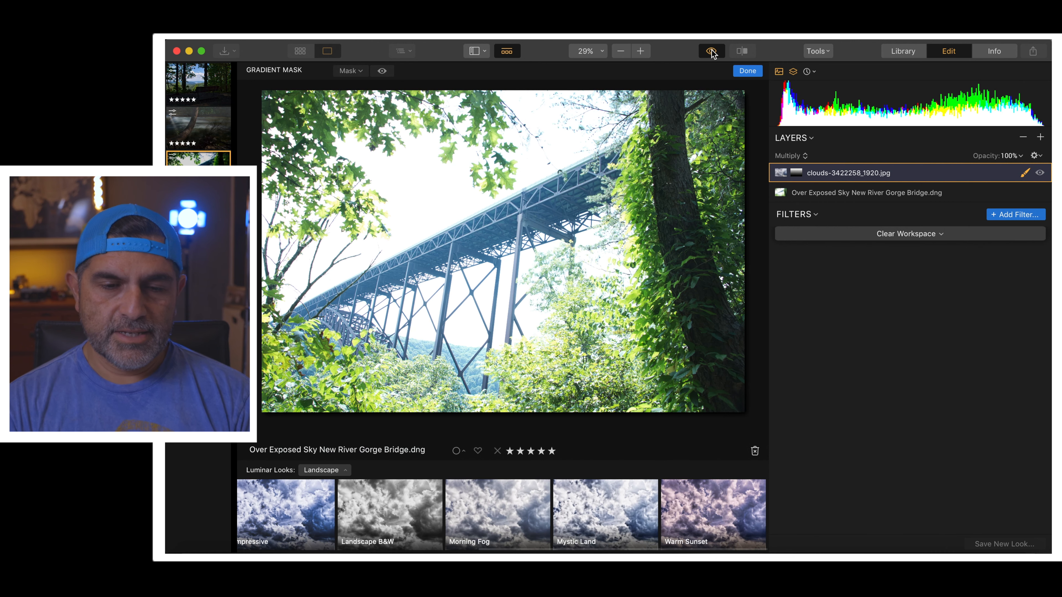
left_click(712, 52)
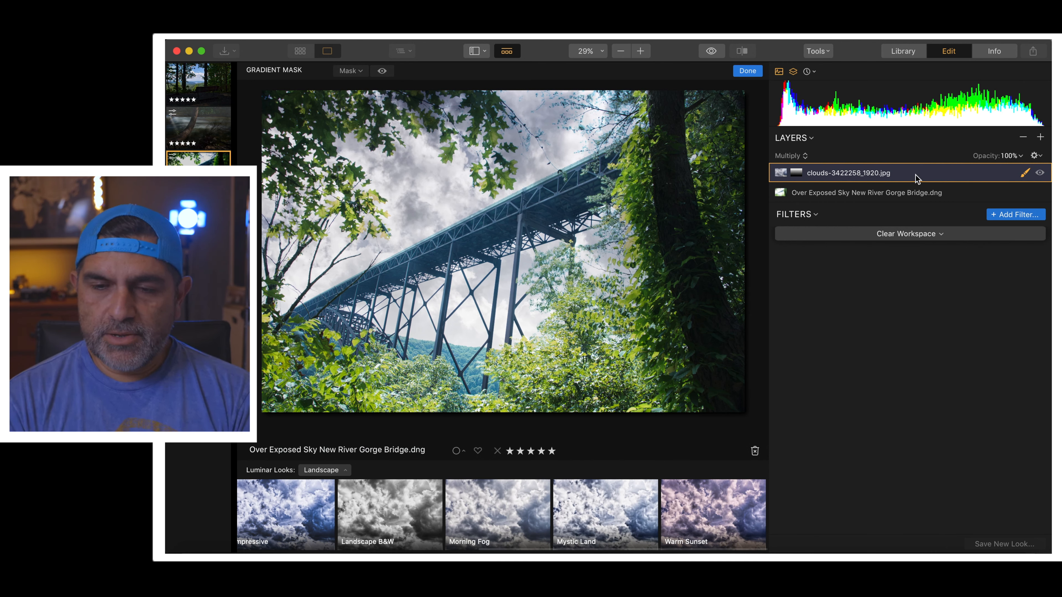
Replace the clouds layer with a new image layer made from air-2716_1920.jpg in the Downloads folder.
left_click(1023, 138)
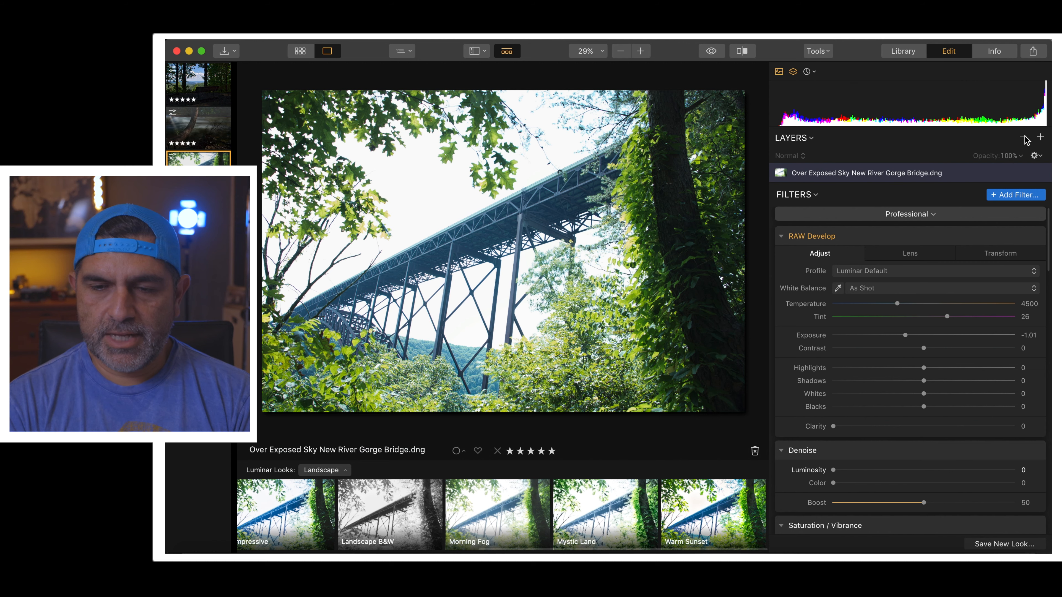
left_click(1040, 138)
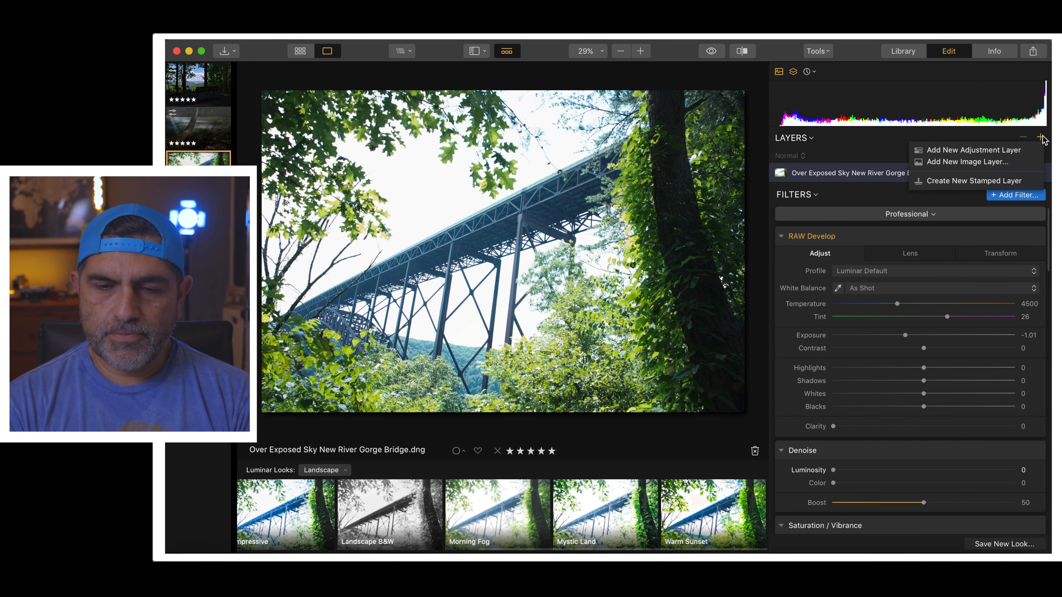
left_click(971, 170)
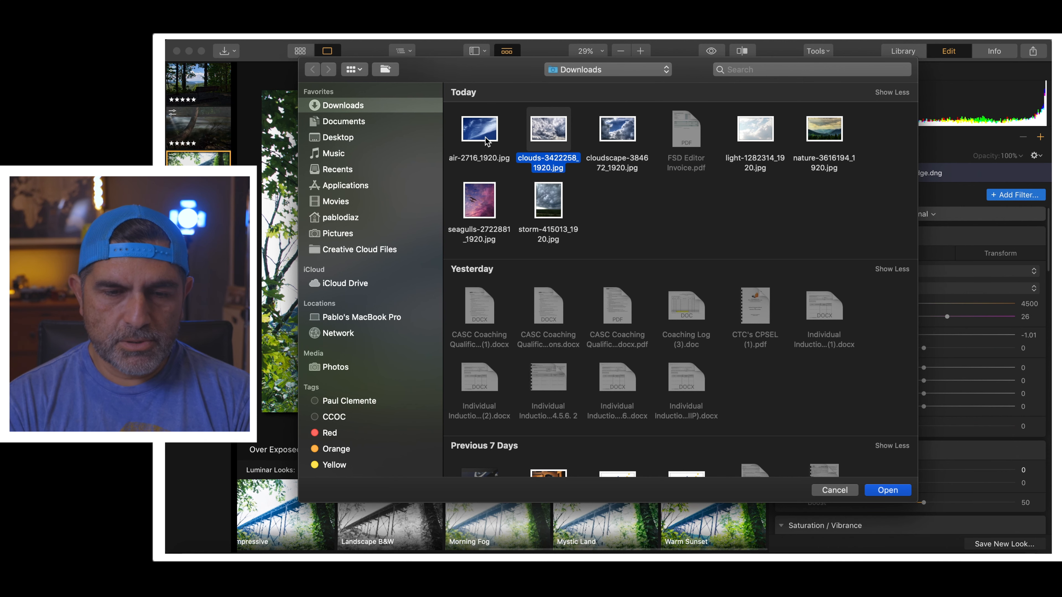
left_click(486, 133)
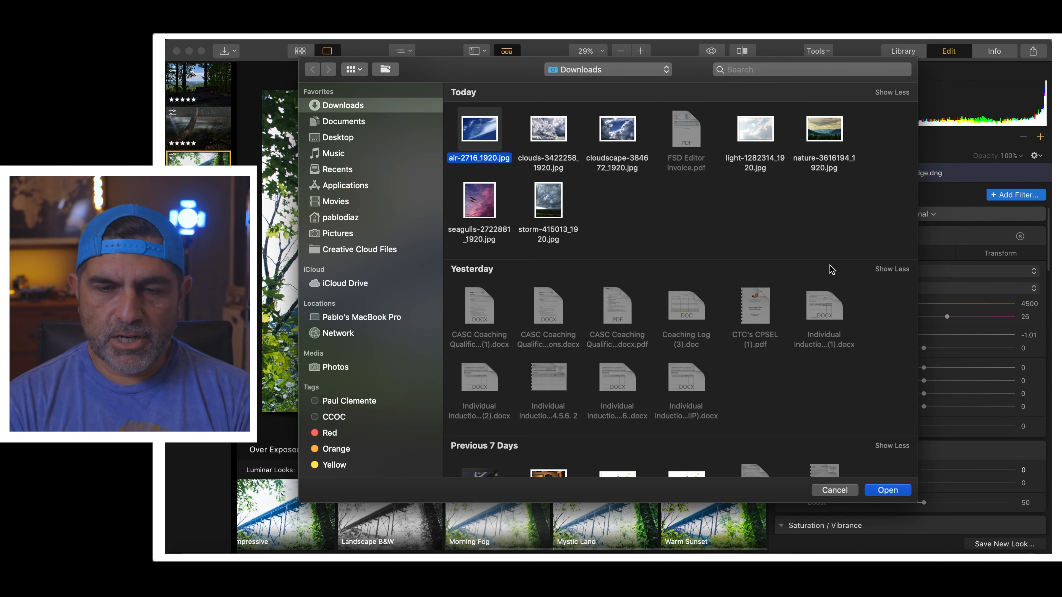
left_click(888, 491)
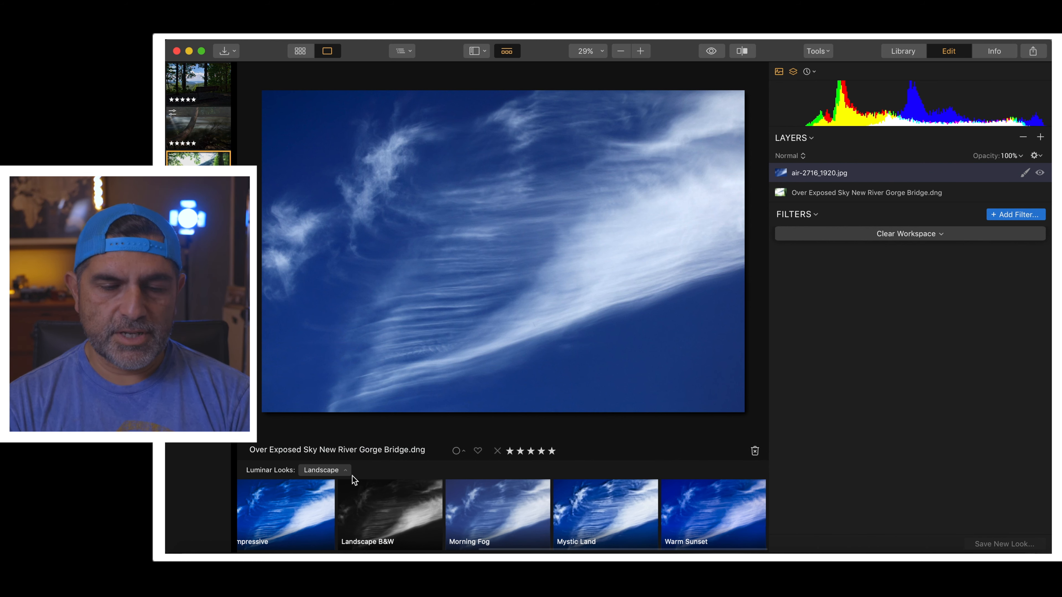
Apply the Contrast Enhancer look from the Essentials collection to the blue sky layer.
left_click(344, 472)
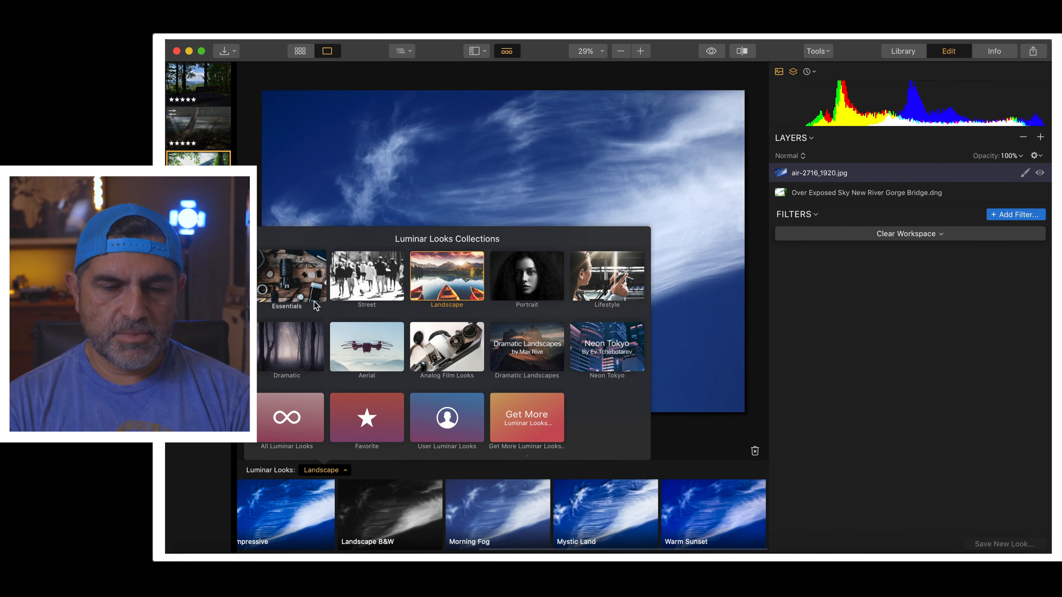
left_click(290, 276)
scroll(482, 522, "right", 5)
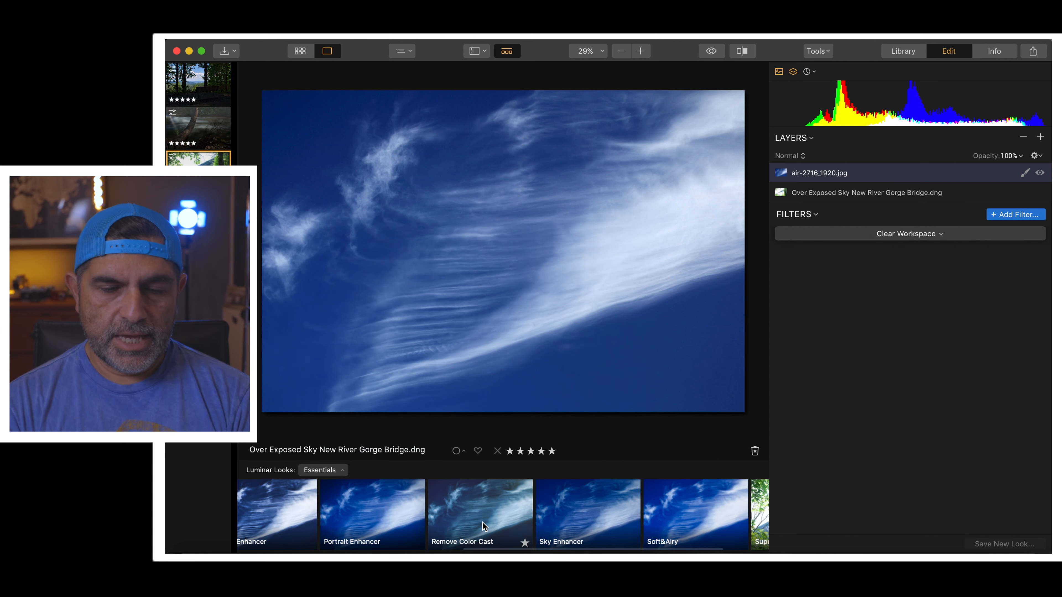
scroll(482, 522, "left", 10)
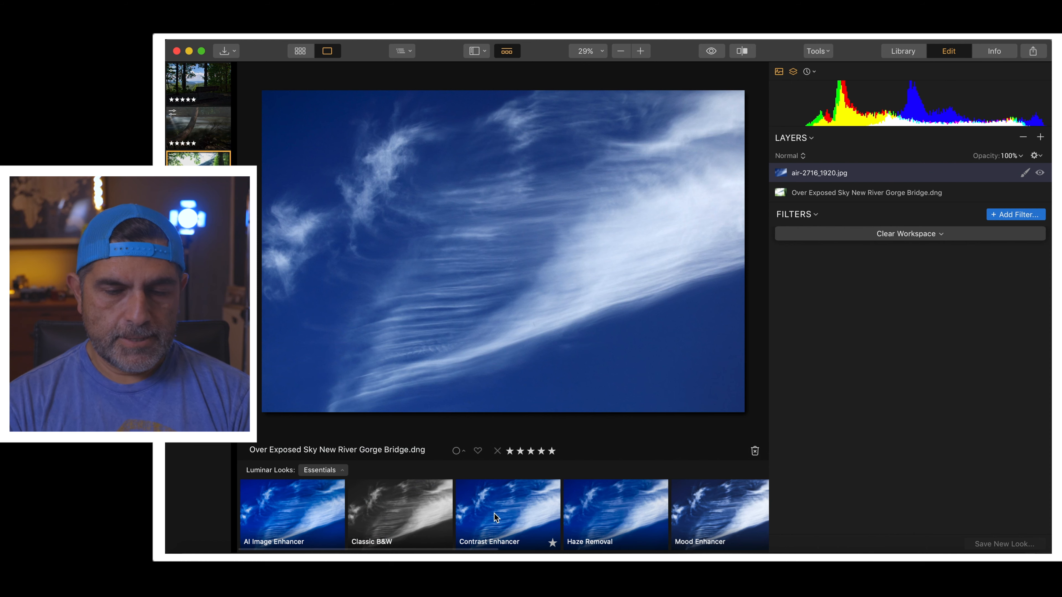
scroll(546, 513, "right", 2)
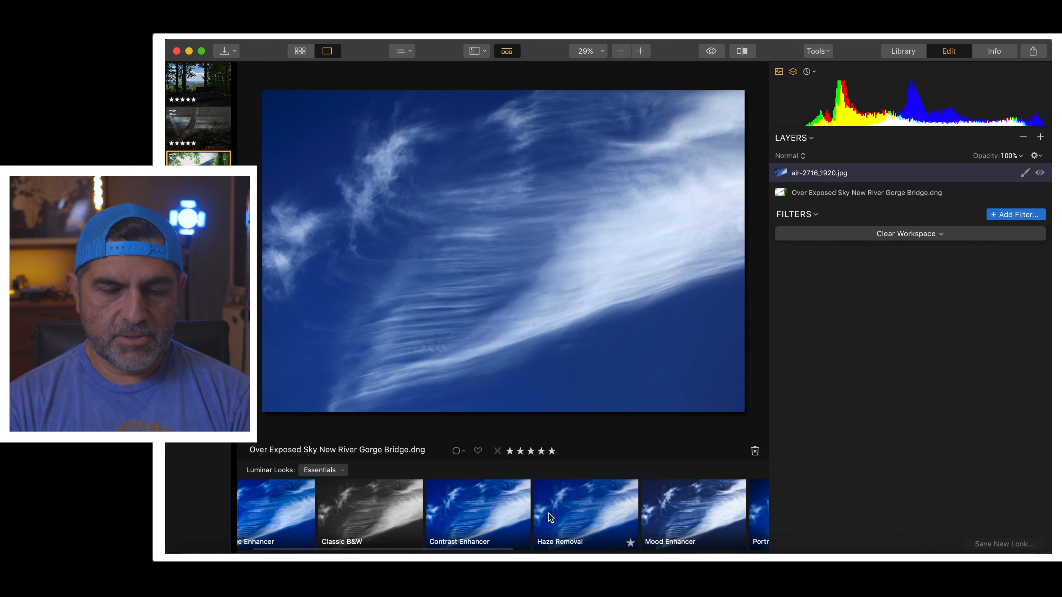
left_click(486, 511)
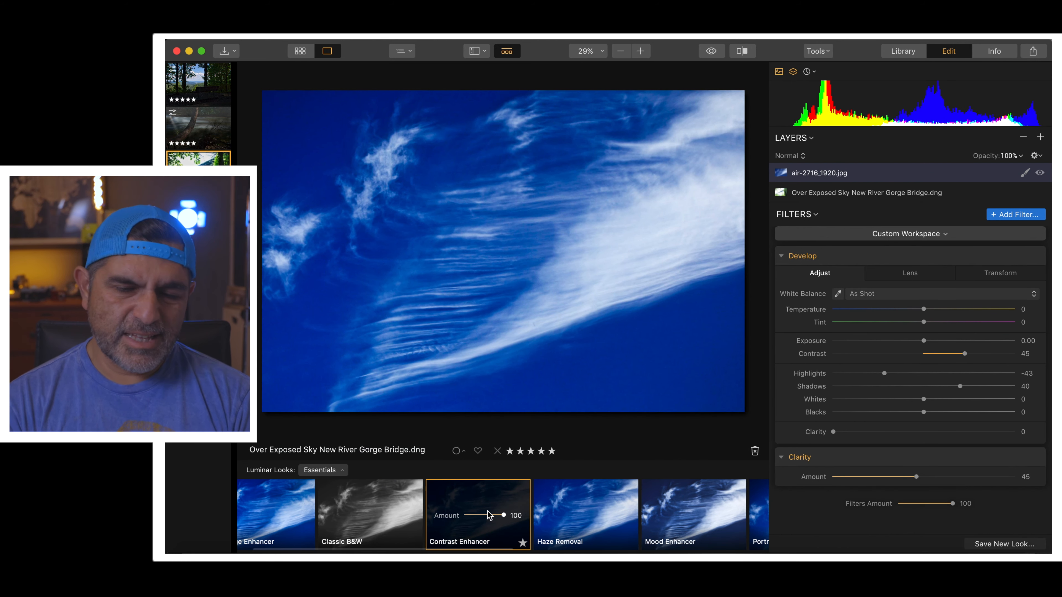
Browse the Landscape and Dramatic look collections and apply the Mystic look from Dramatic to the sky layer.
scroll(485, 514, "right", 3)
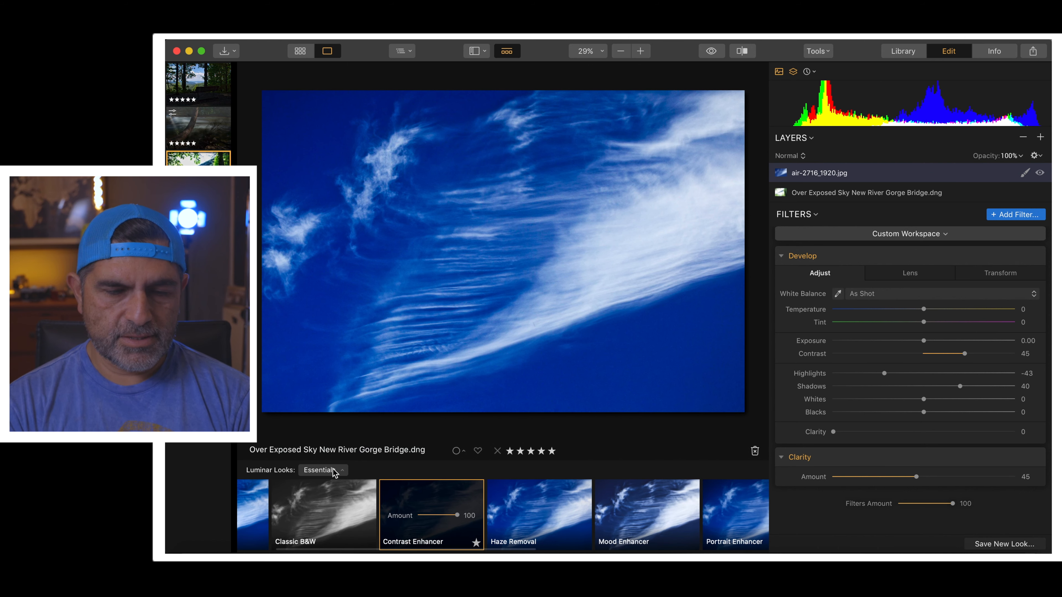
left_click(320, 471)
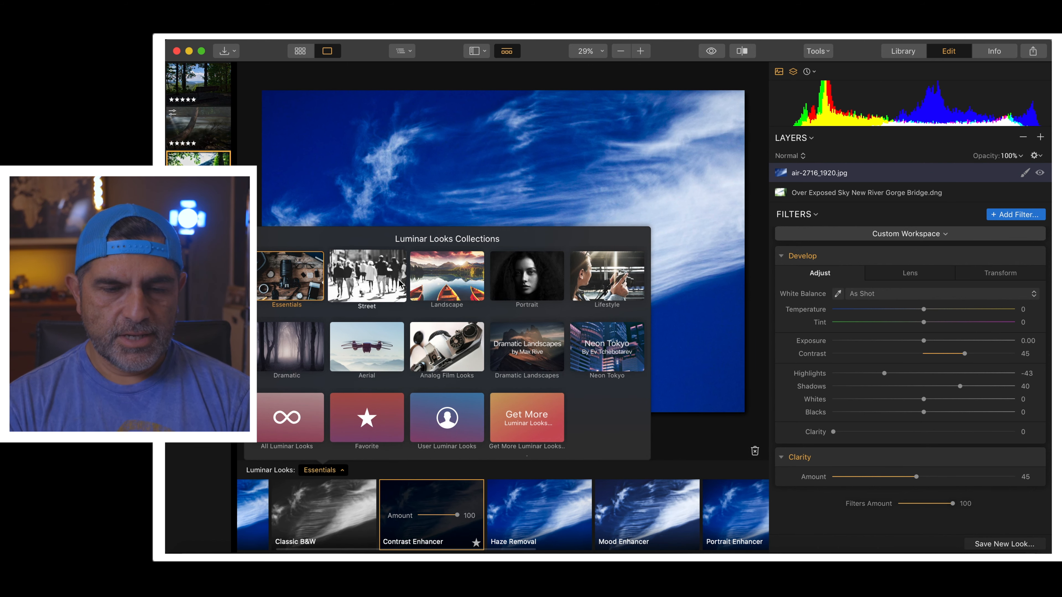
left_click(447, 277)
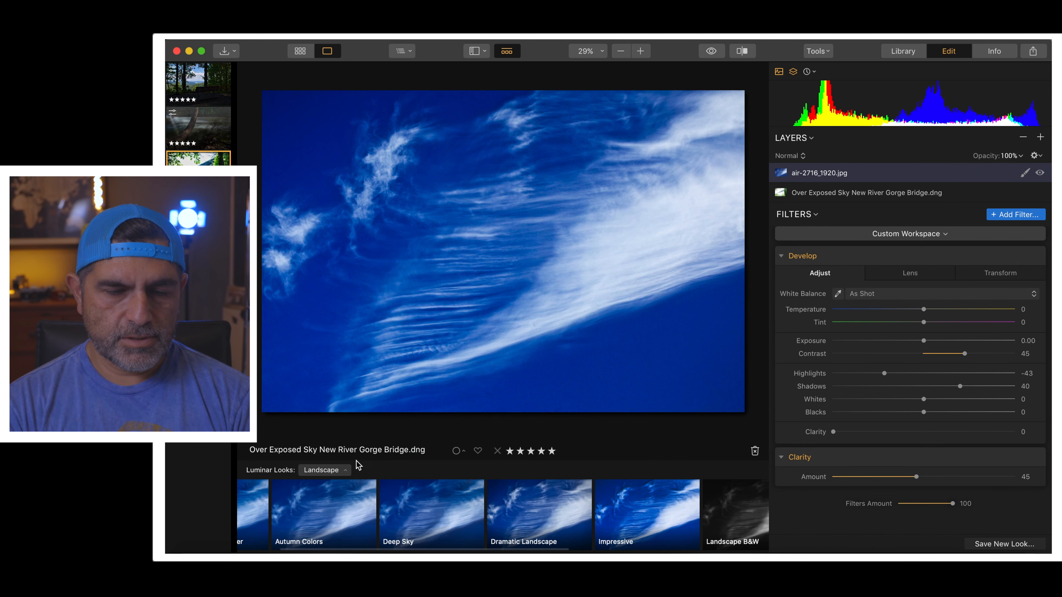
left_click(343, 472)
left_click(301, 357)
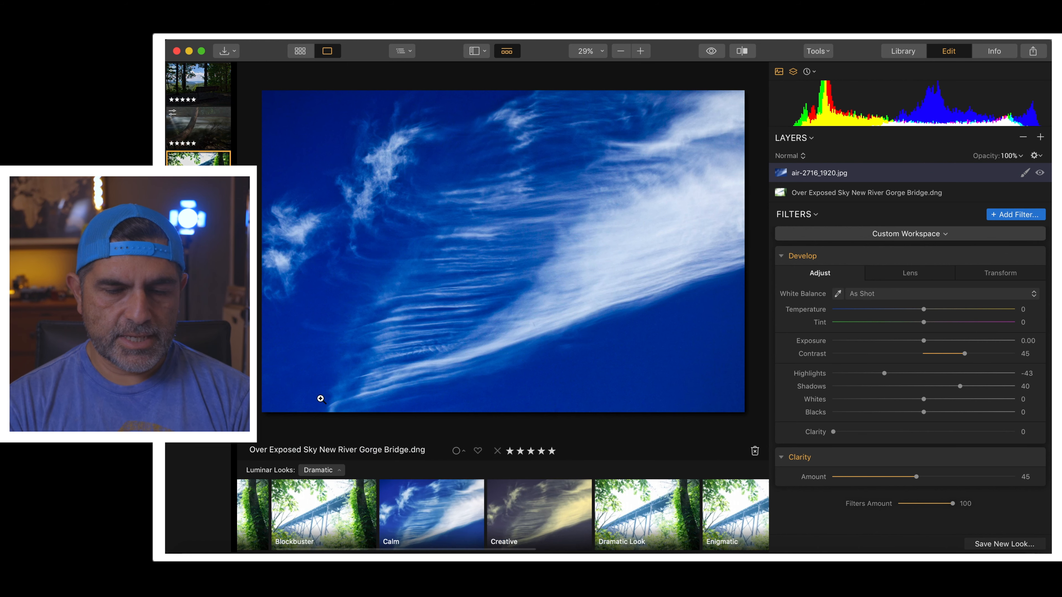
scroll(459, 531, "left", 2)
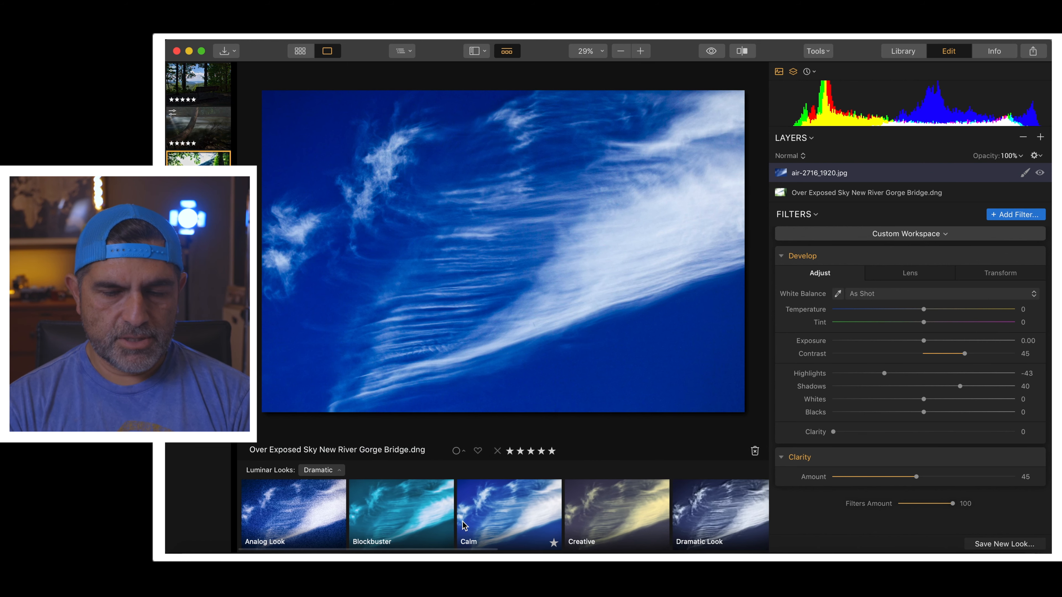
scroll(464, 527, "right", 2)
scroll(462, 521, "right", 6)
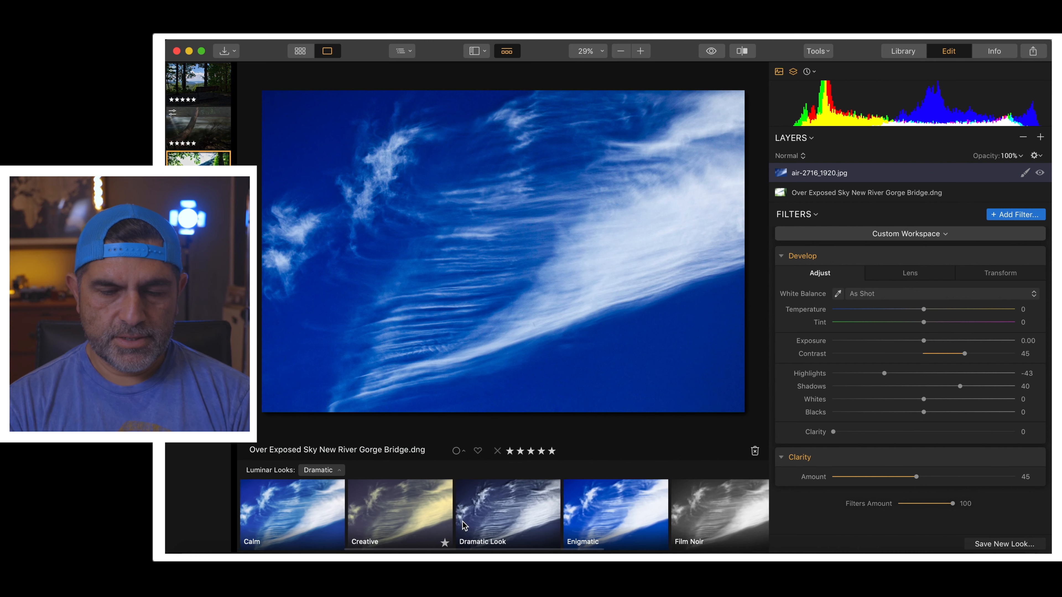
scroll(463, 526, "right", 4)
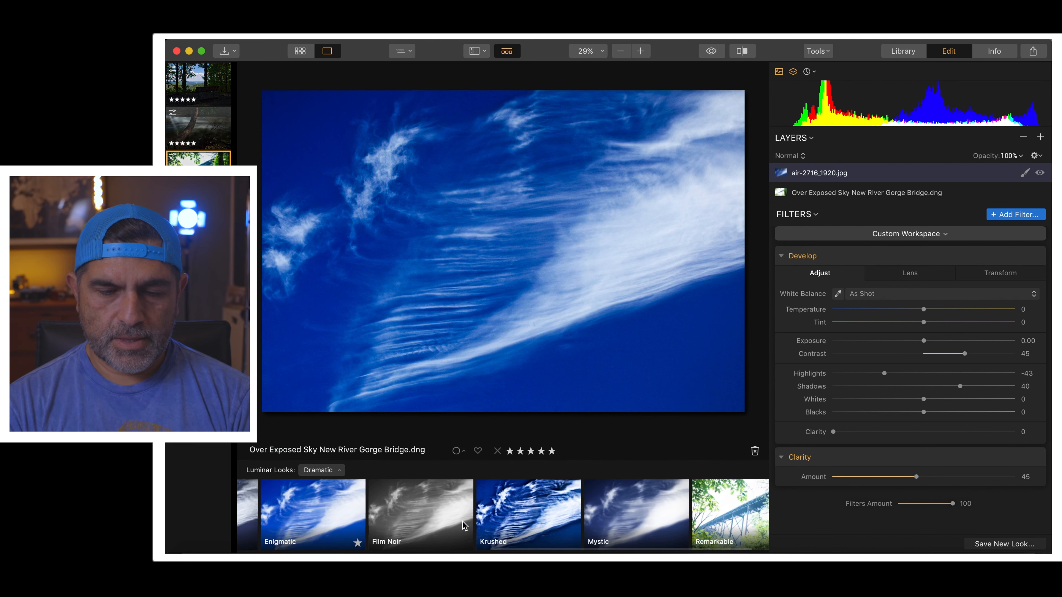
left_click(611, 505)
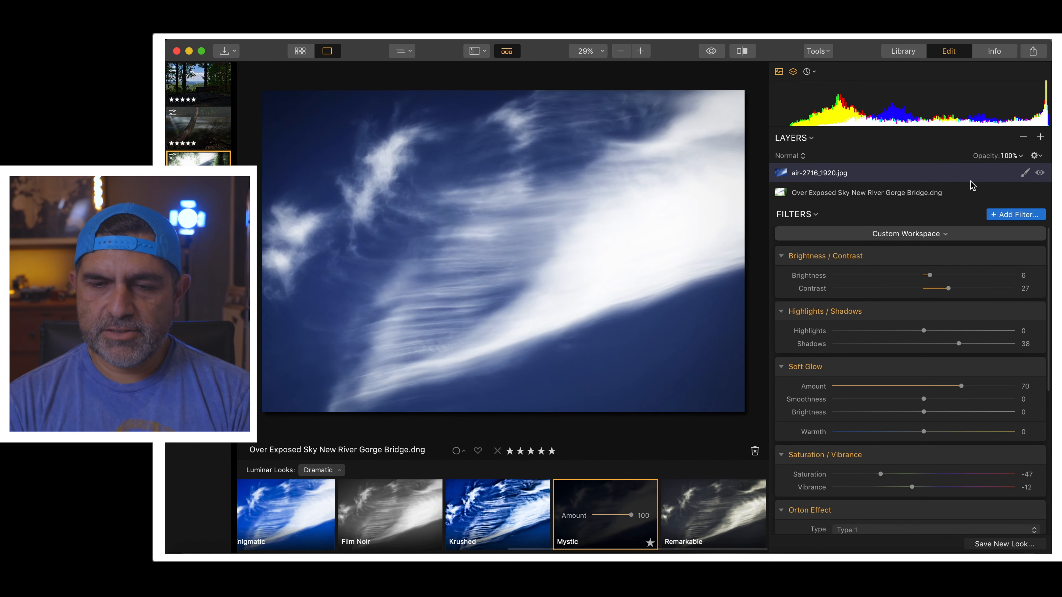
Mask the sky layer with a gradient running from the image's top edge to its bottom and set its blend mode to Multiply.
left_click(1026, 172)
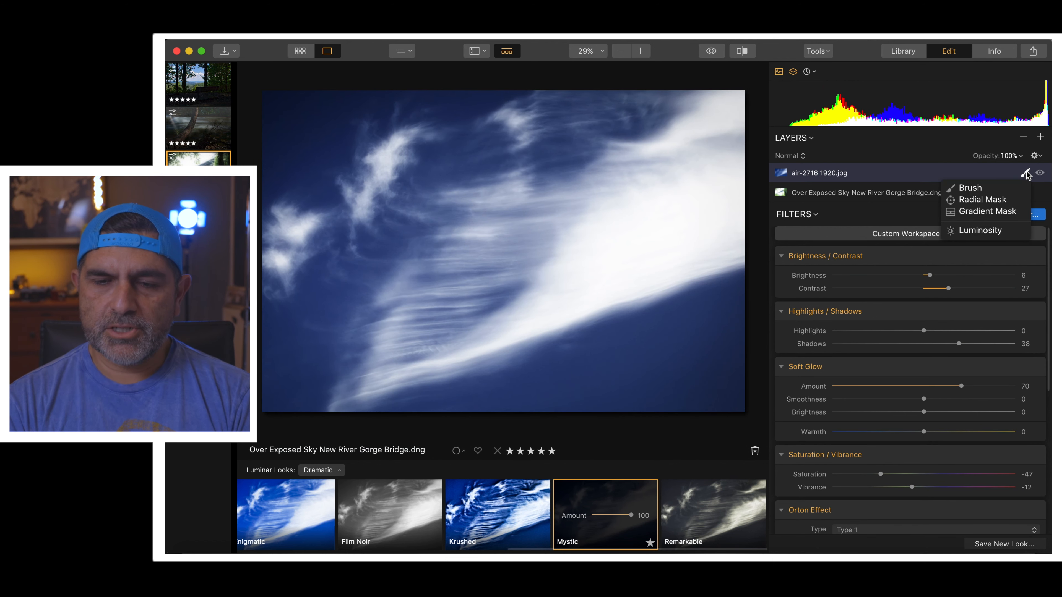
left_click(1010, 212)
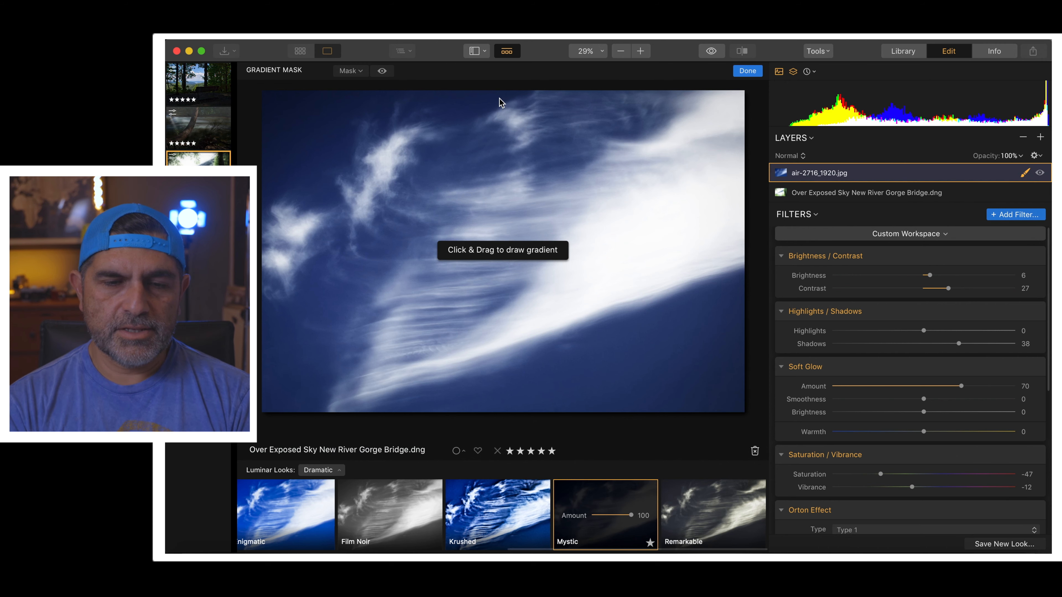
left_click_drag(500, 106, 501, 163)
left_click_drag(496, 210, 500, 418)
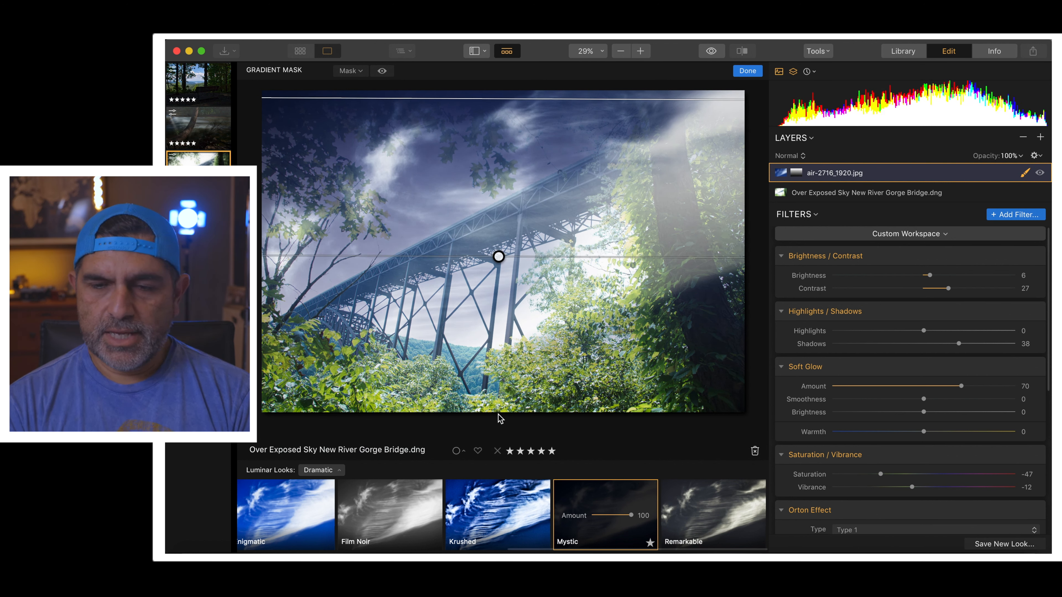
left_click(801, 156)
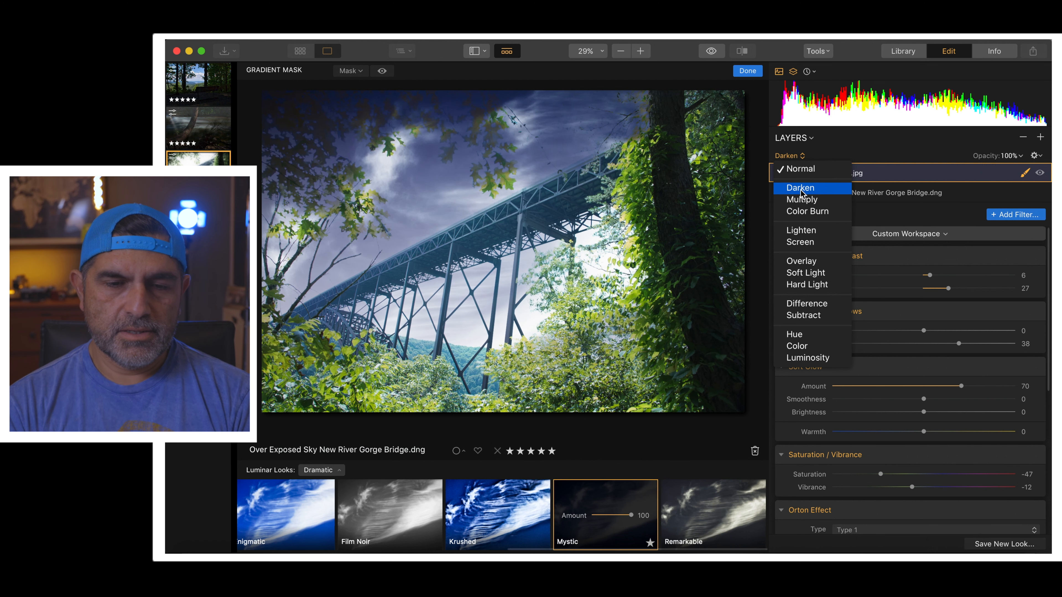
left_click(801, 200)
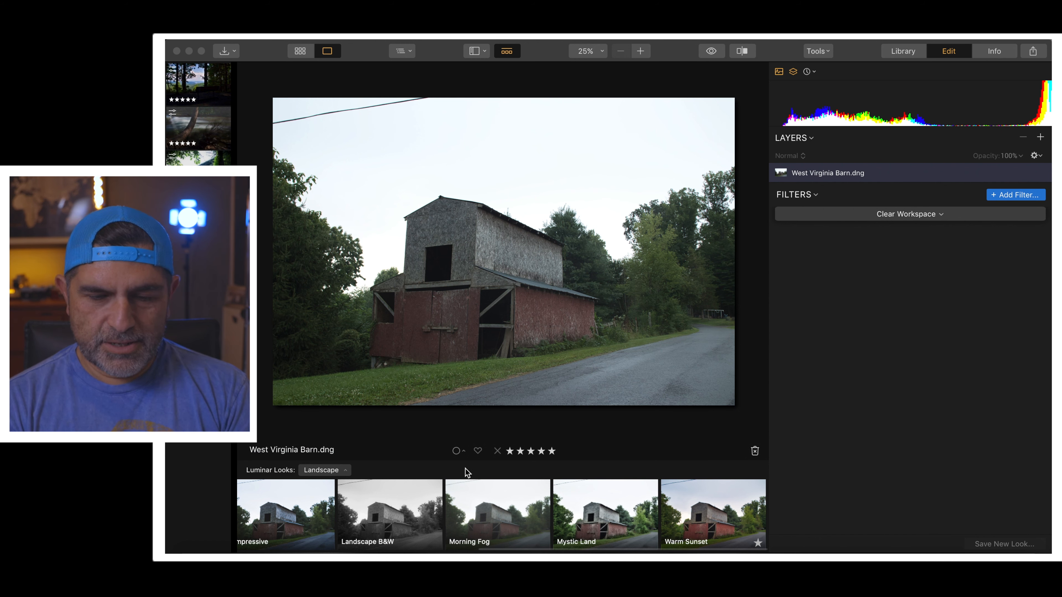
Apply the Warm Sunset look from the Landscape collection to the photo West Virginia Barn.dng.
left_click(716, 516)
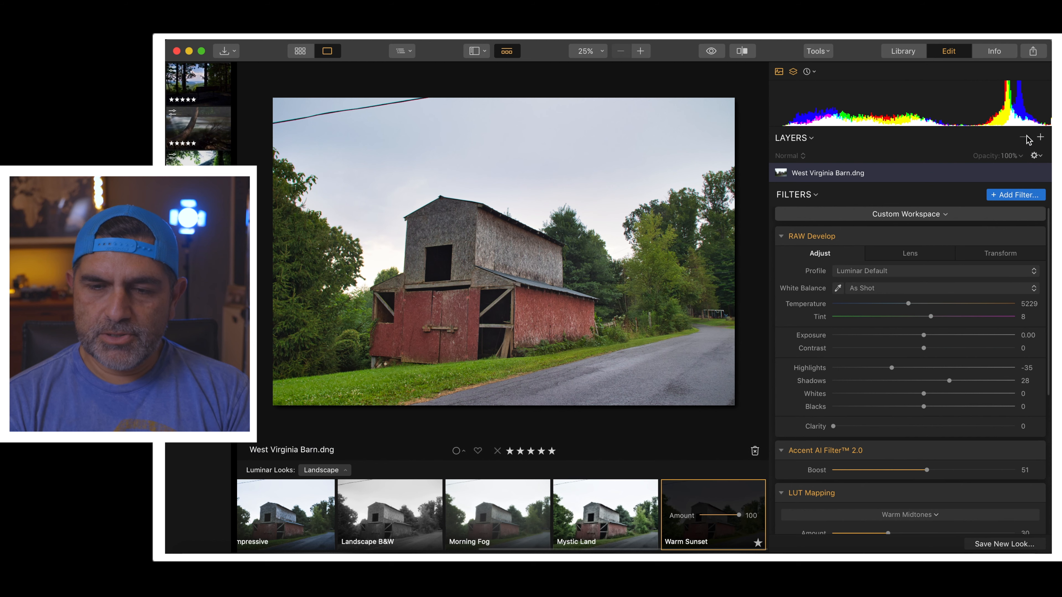
Add boat-164989_1280.jpg from the Downloads folder as a new image layer above the barn photo.
left_click(1040, 138)
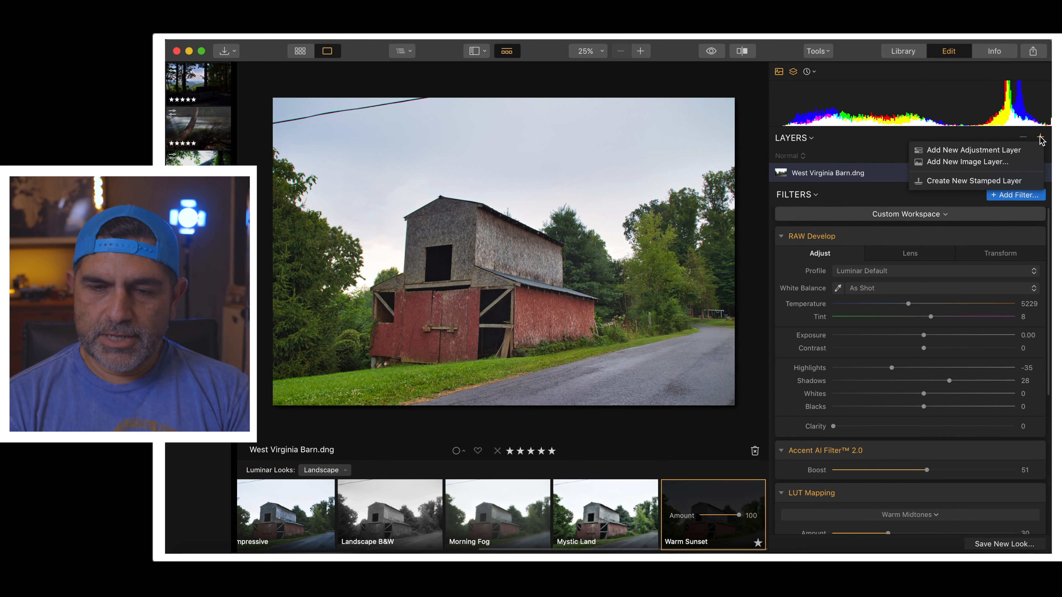
left_click(1008, 163)
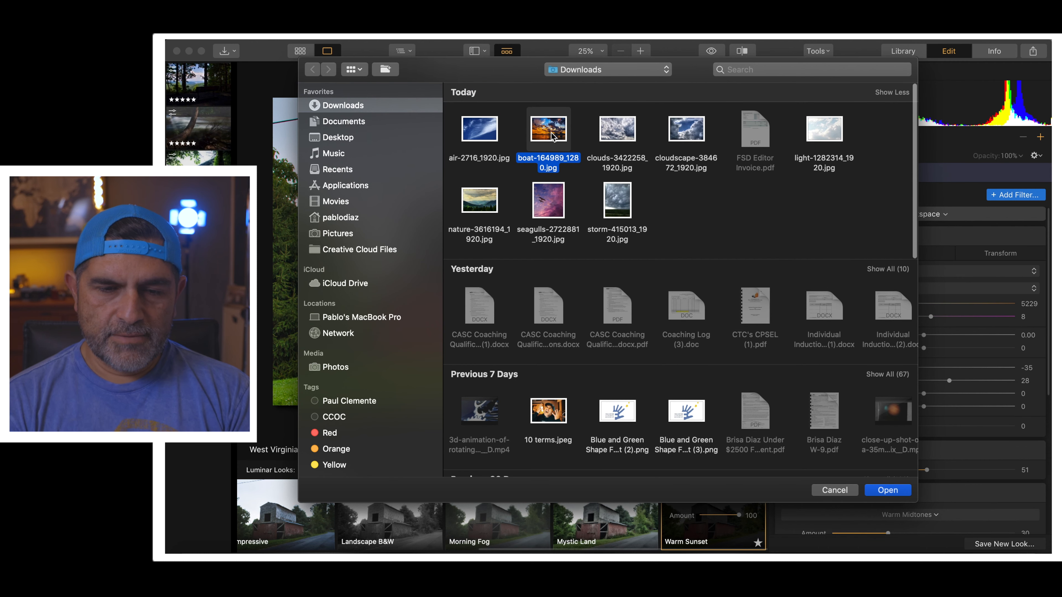
left_click(888, 490)
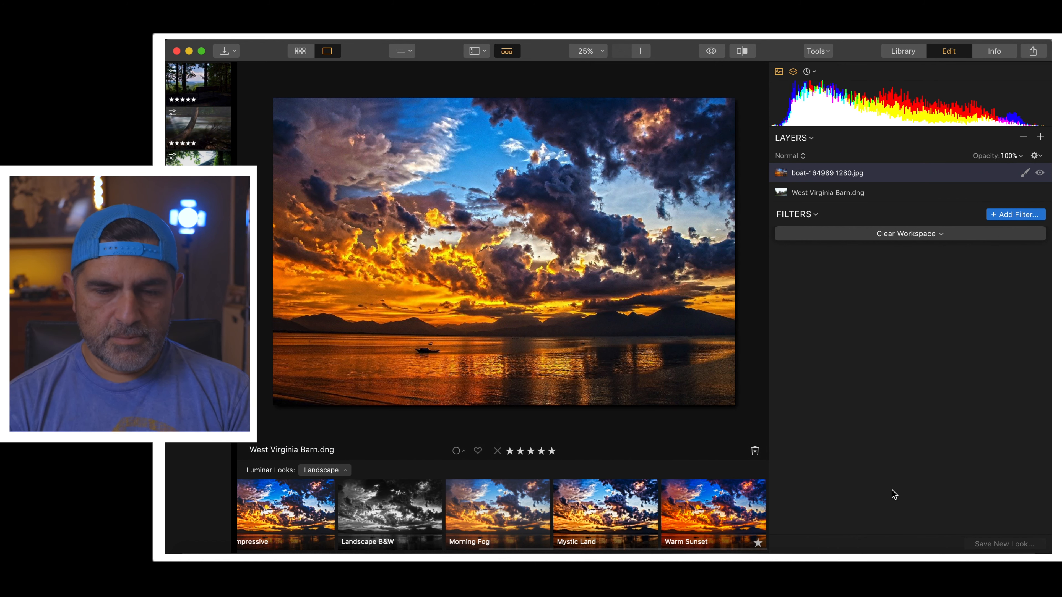
Mask the boat sky layer with a gradient from the image's top edge to its waterline and set its blend mode to Multiply.
left_click(1025, 173)
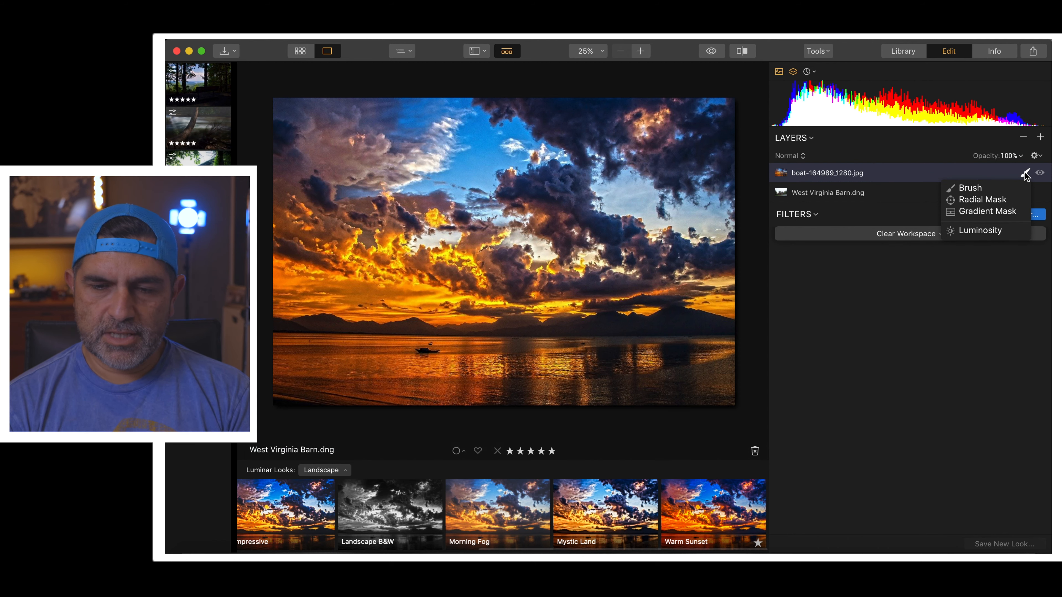
left_click(1001, 212)
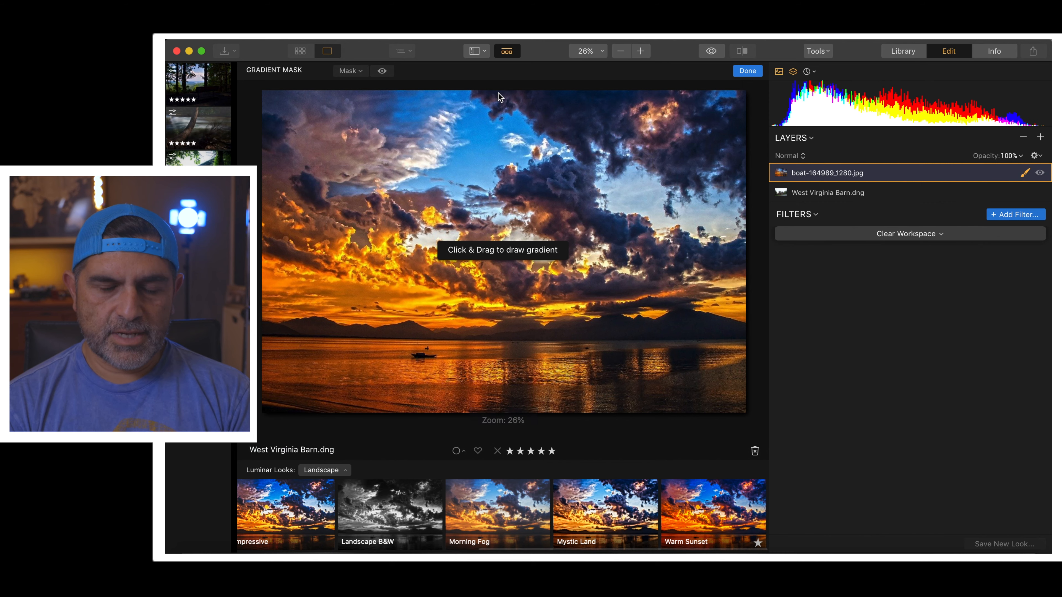
left_click_drag(498, 93, 498, 337)
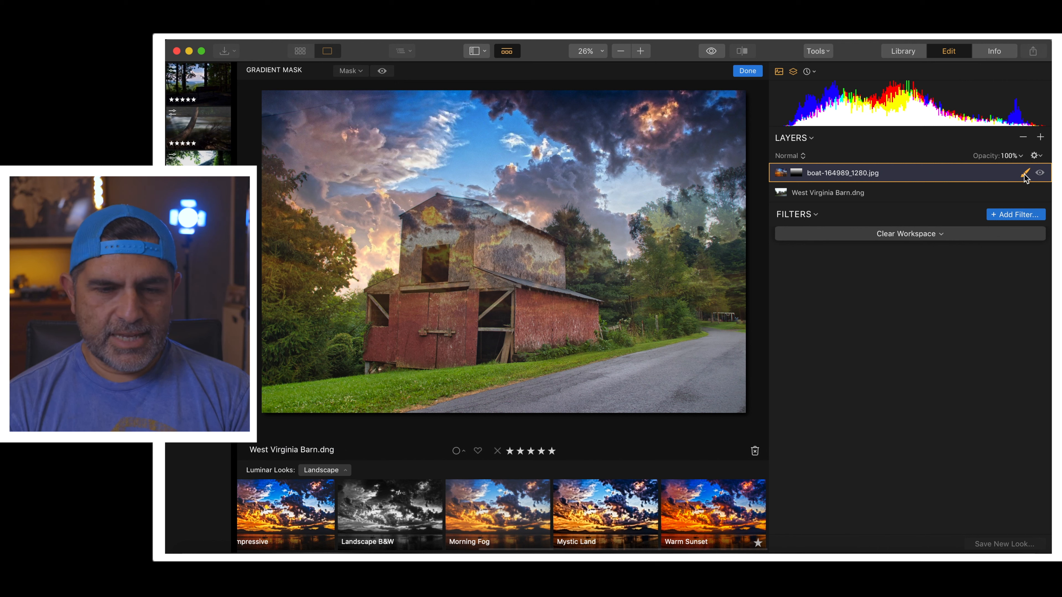
left_click(808, 158)
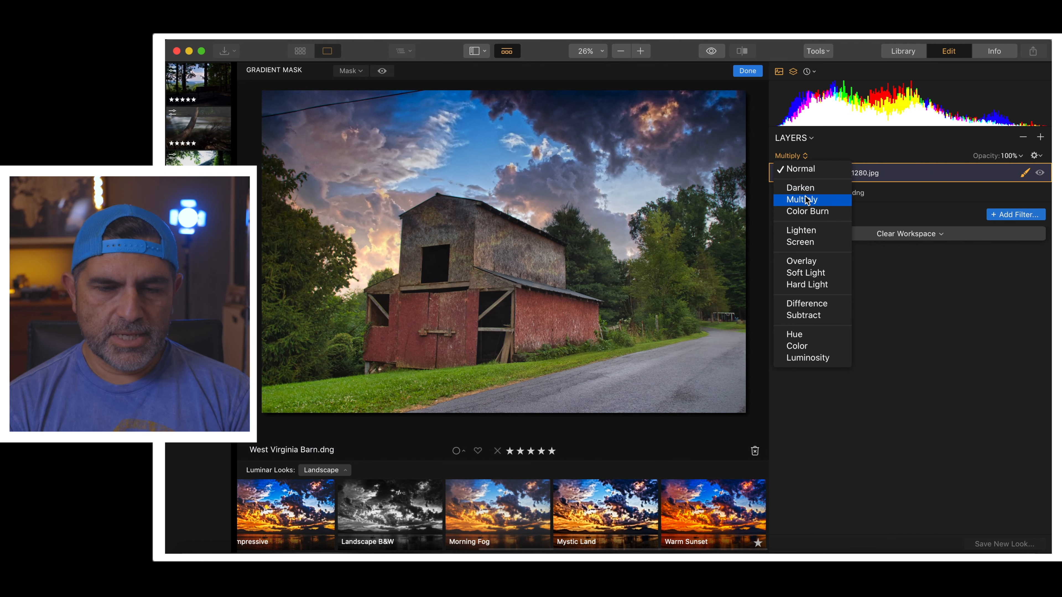
left_click(807, 200)
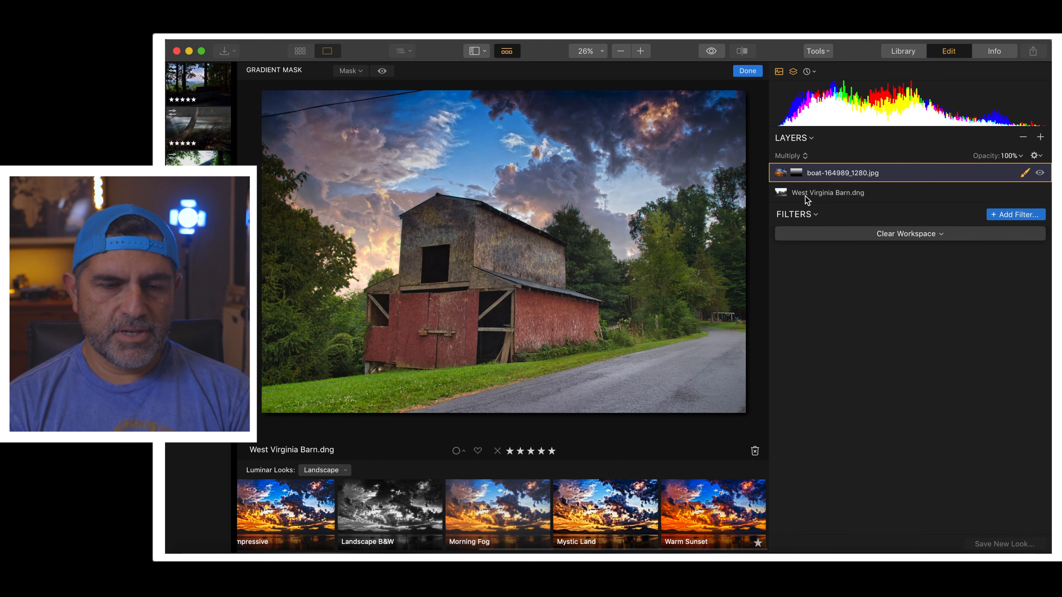
left_click(1024, 176)
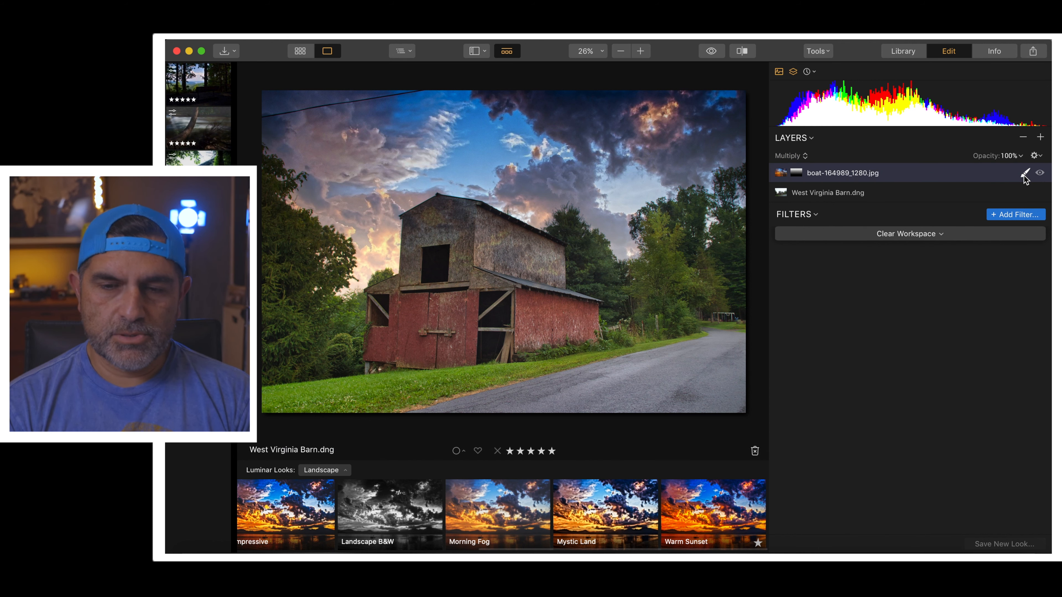
Erase the sky layer's mask with the Brush over the barn's upper front, its grey side wall and the adjoining trees.
left_click(1025, 176)
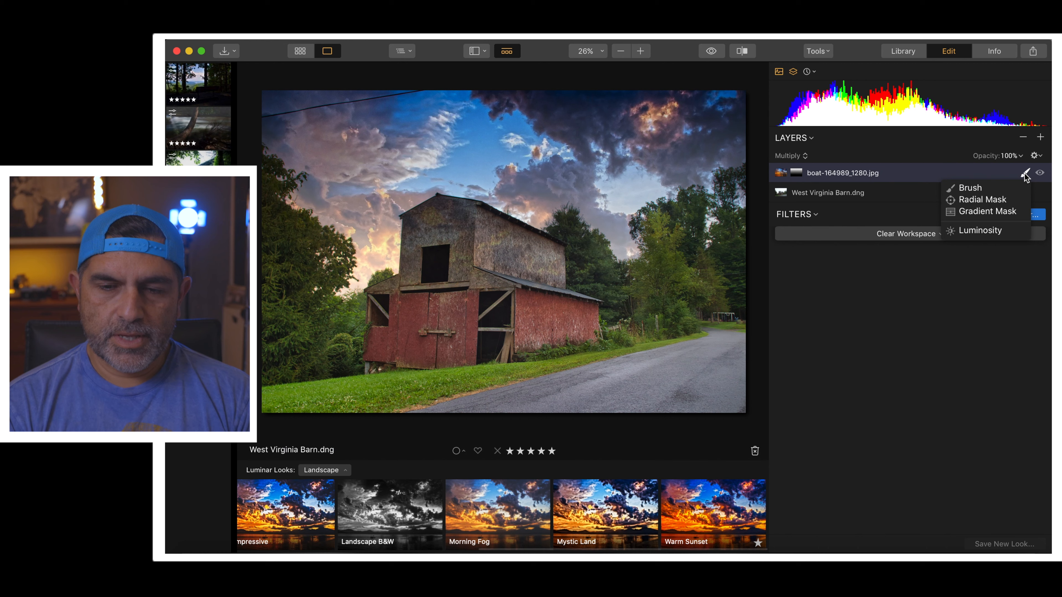
left_click(984, 193)
scroll(555, 320, "up", 5)
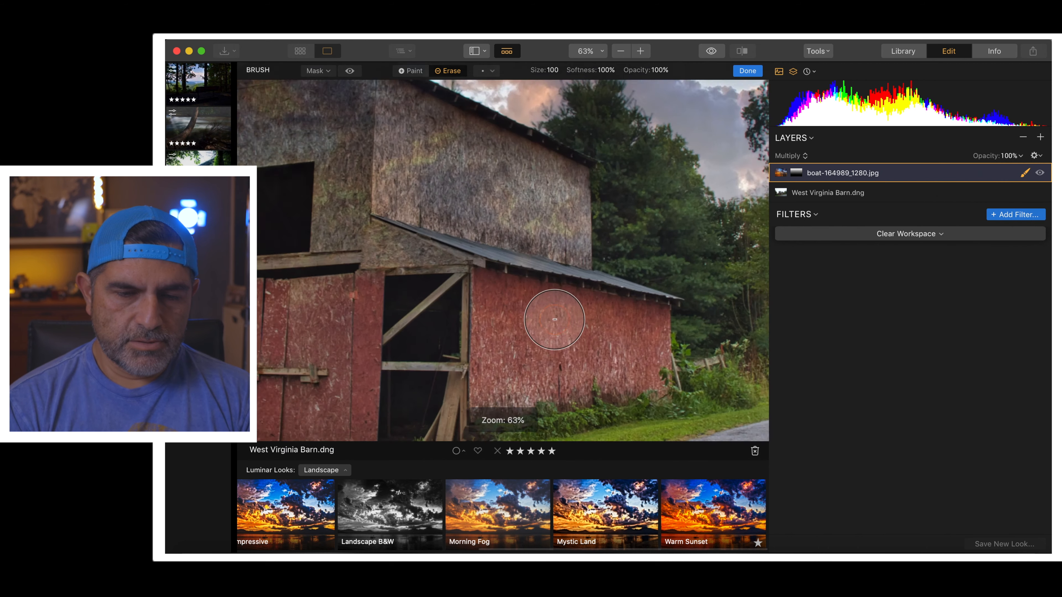
scroll(555, 319, "up", 10)
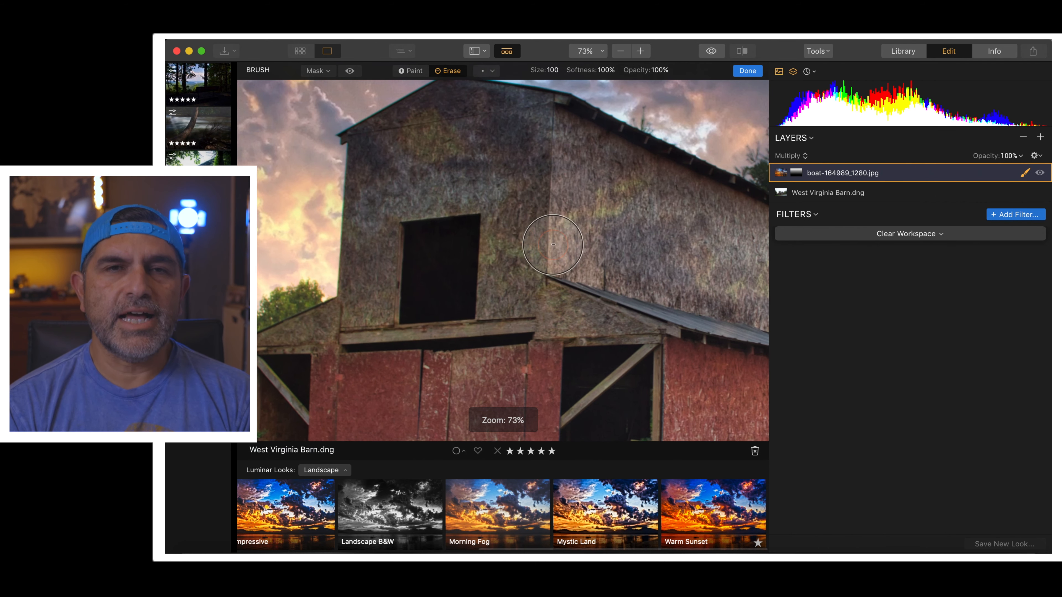
scroll(555, 228, "up", 3)
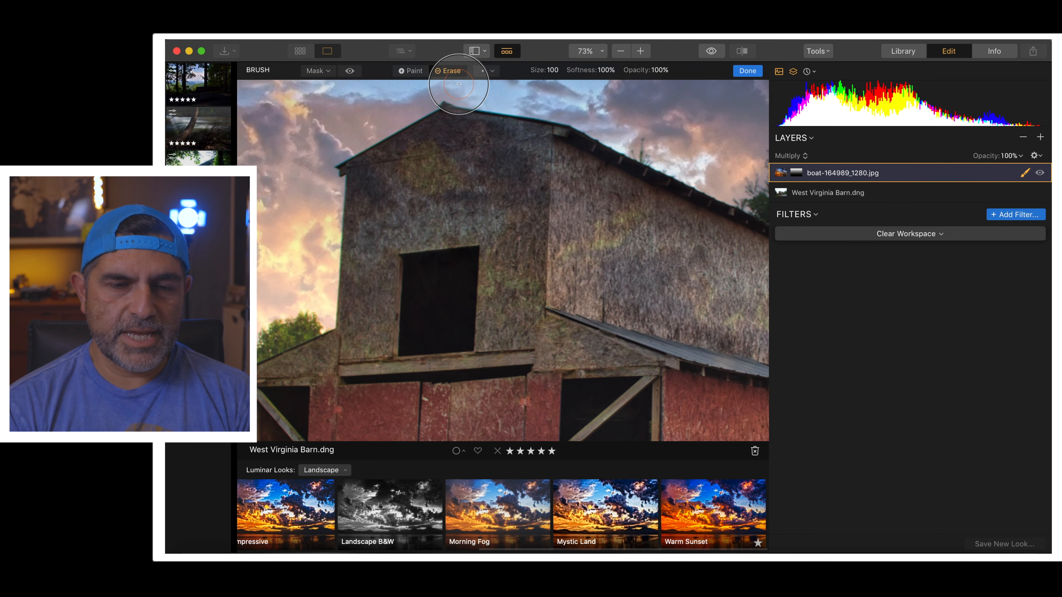
mouse_move(484, 166)
left_mouse_down()
mouse_move(550, 185)
mouse_move(550, 171)
mouse_move(504, 175)
mouse_move(486, 155)
mouse_move(422, 166)
mouse_move(379, 213)
mouse_move(382, 180)
mouse_move(450, 147)
left_mouse_up()
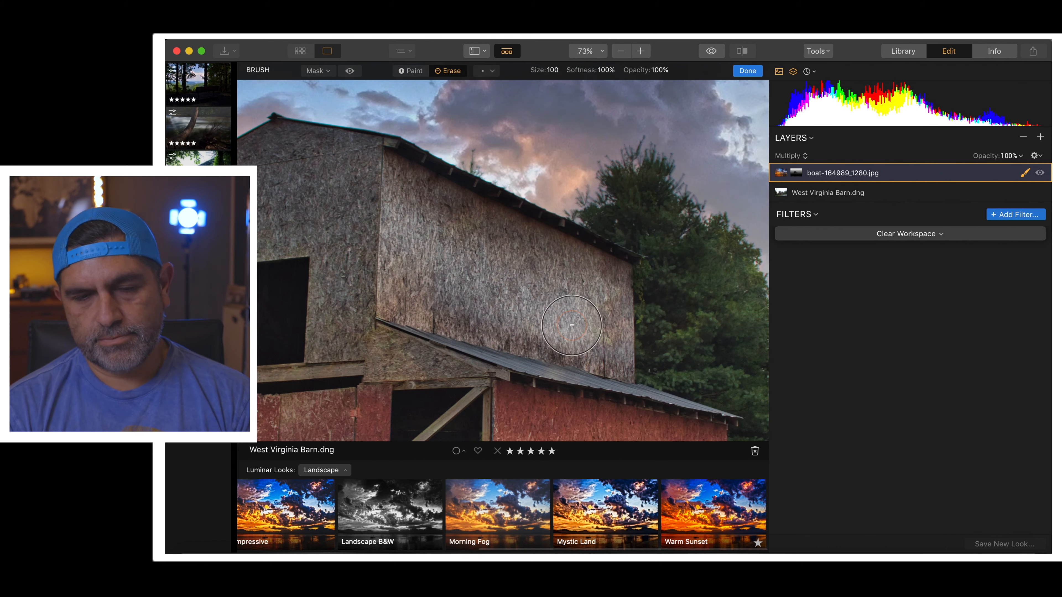
mouse_move(572, 325)
left_mouse_down()
mouse_move(418, 308)
mouse_move(573, 329)
mouse_move(581, 345)
mouse_move(621, 322)
mouse_move(610, 294)
mouse_move(428, 222)
mouse_move(594, 282)
mouse_move(647, 290)
mouse_move(683, 280)
mouse_move(654, 231)
mouse_move(624, 225)
mouse_move(664, 266)
left_mouse_up()
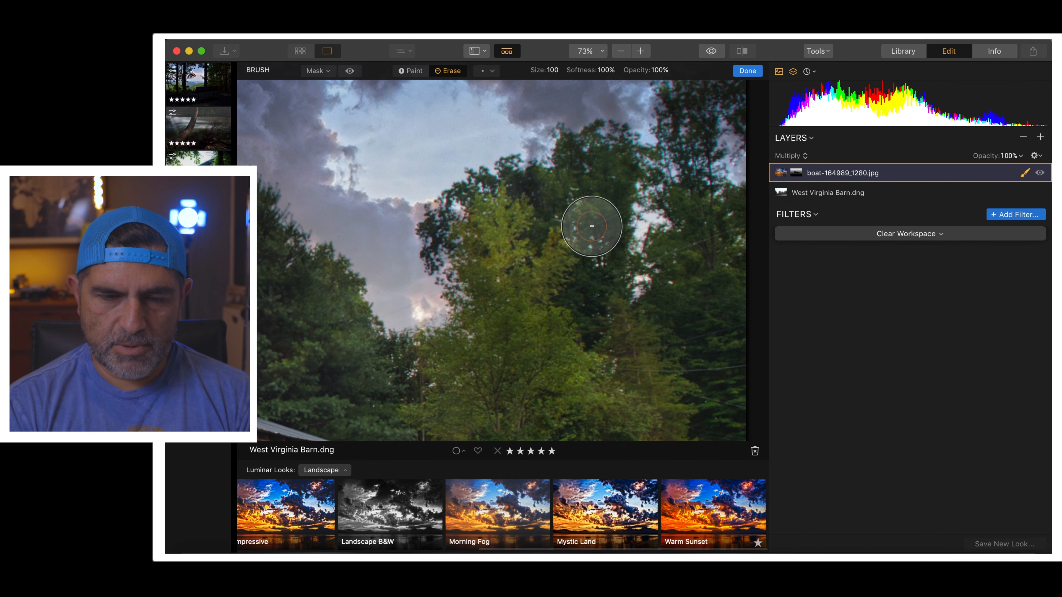
Erase the sky layer's mask over the trees and greenery to the right of the barn.
mouse_move(513, 256)
left_mouse_down()
mouse_move(515, 326)
mouse_move(501, 345)
mouse_move(523, 364)
left_mouse_up()
scroll(526, 367, "down", 3)
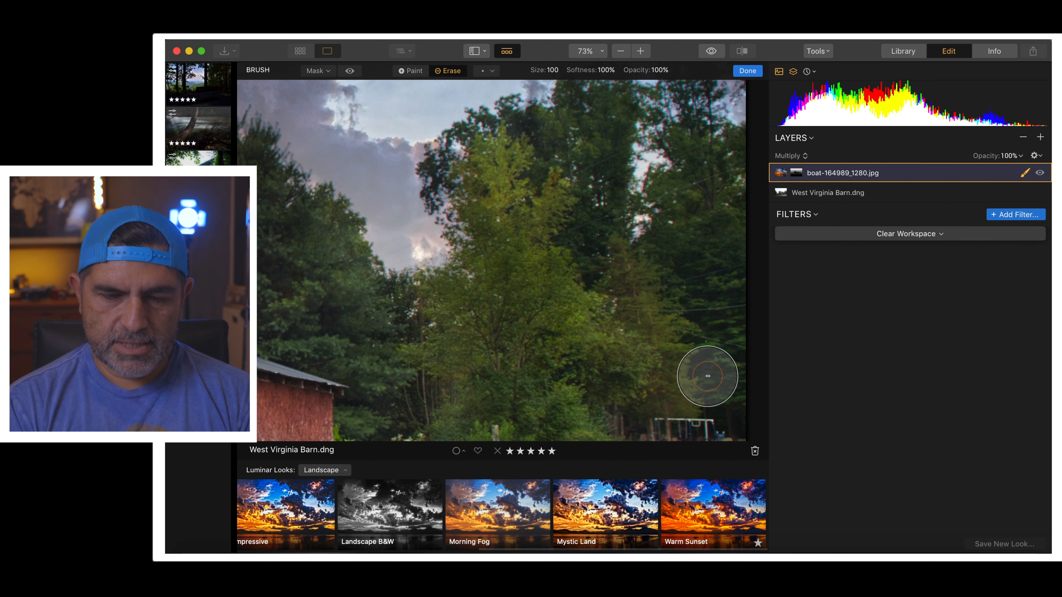
scroll(708, 376, "down", 8)
scroll(707, 375, "up", 2)
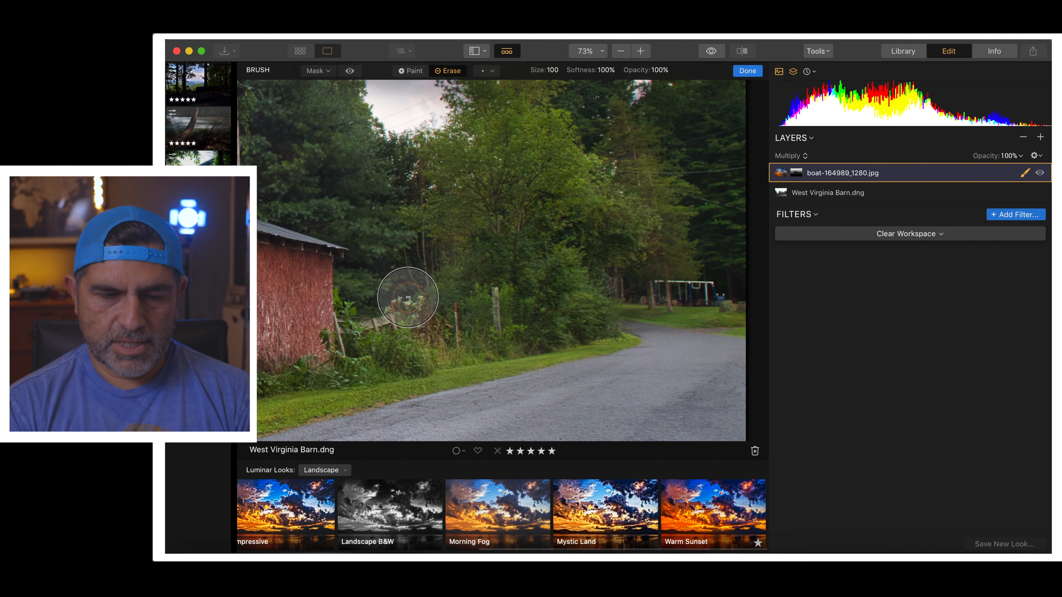
Erase the sky layer's mask over the trees to the left of the barn, up to the treetop.
scroll(408, 298, "left", 15)
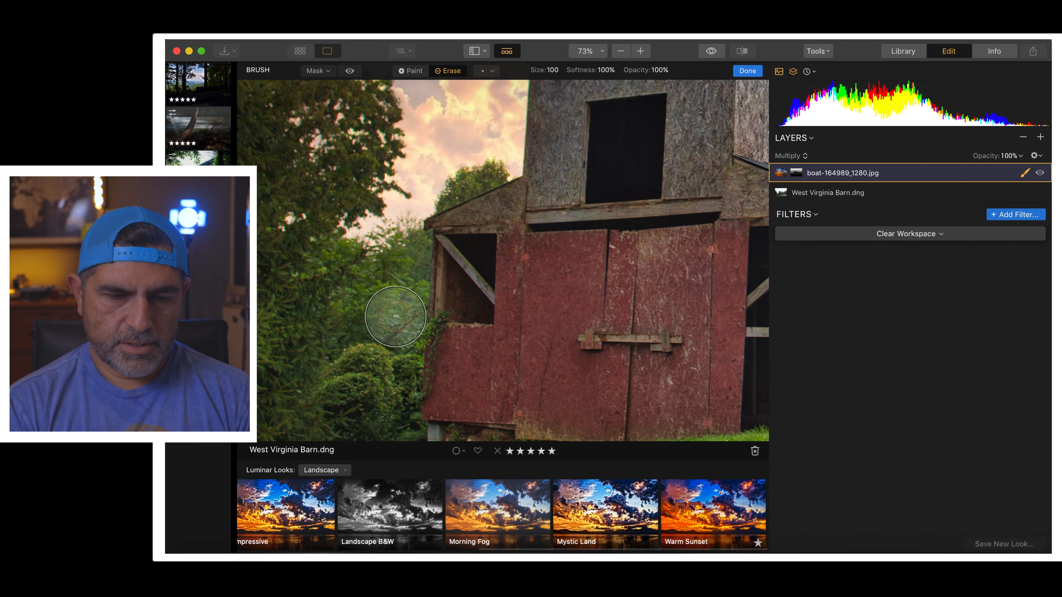
scroll(351, 335, "left", 5)
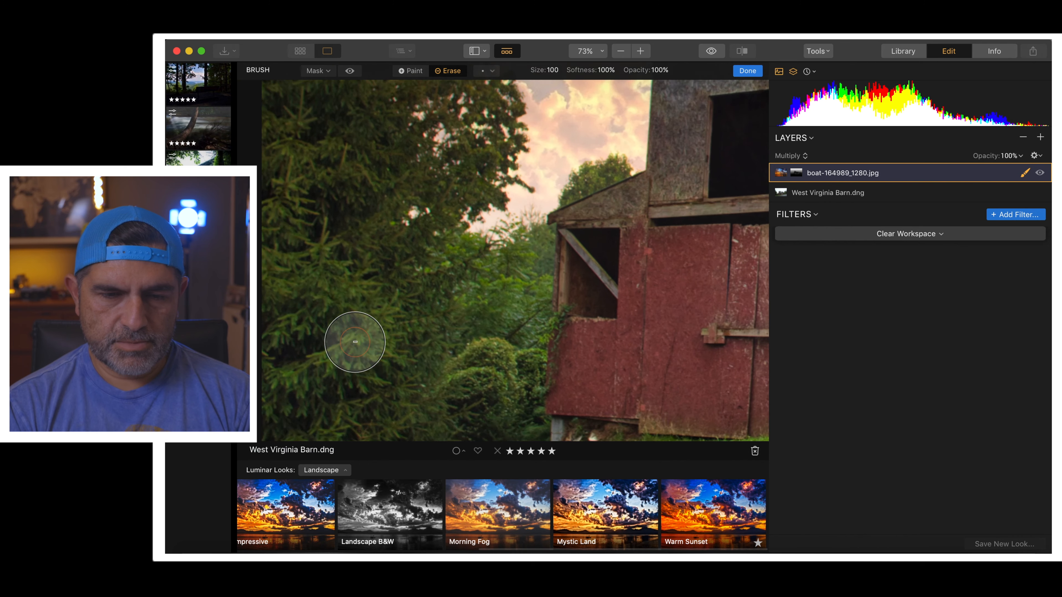
scroll(355, 341, "up", 4)
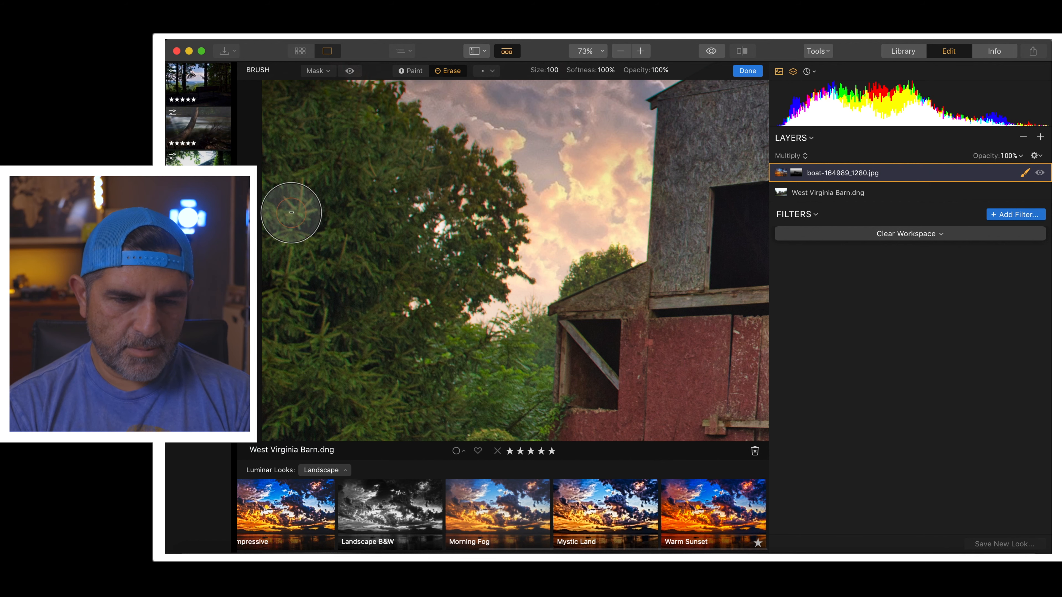
scroll(291, 212, "up", 6)
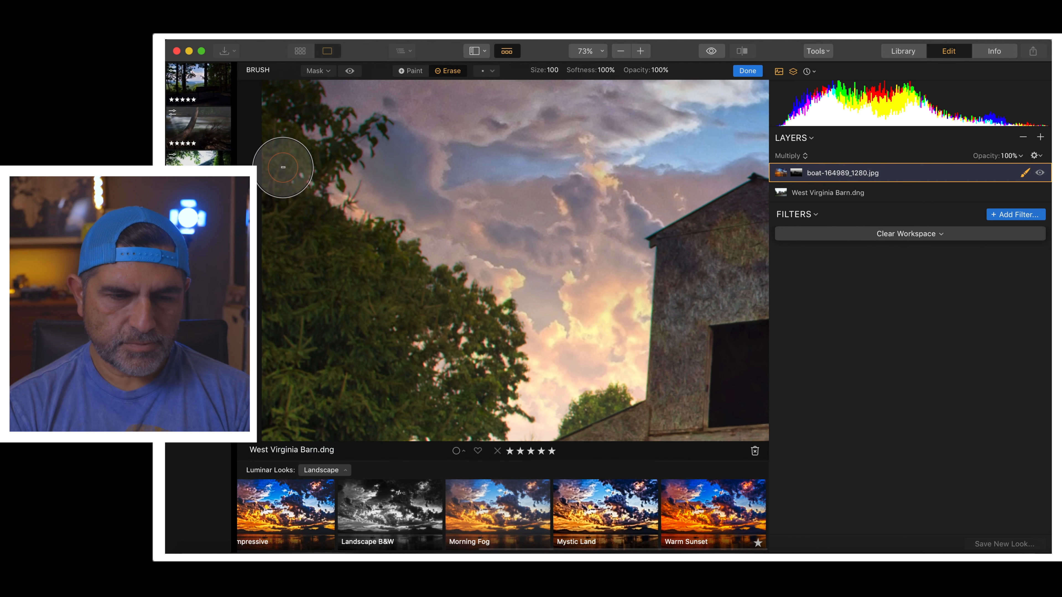
scroll(328, 285, "up", 5)
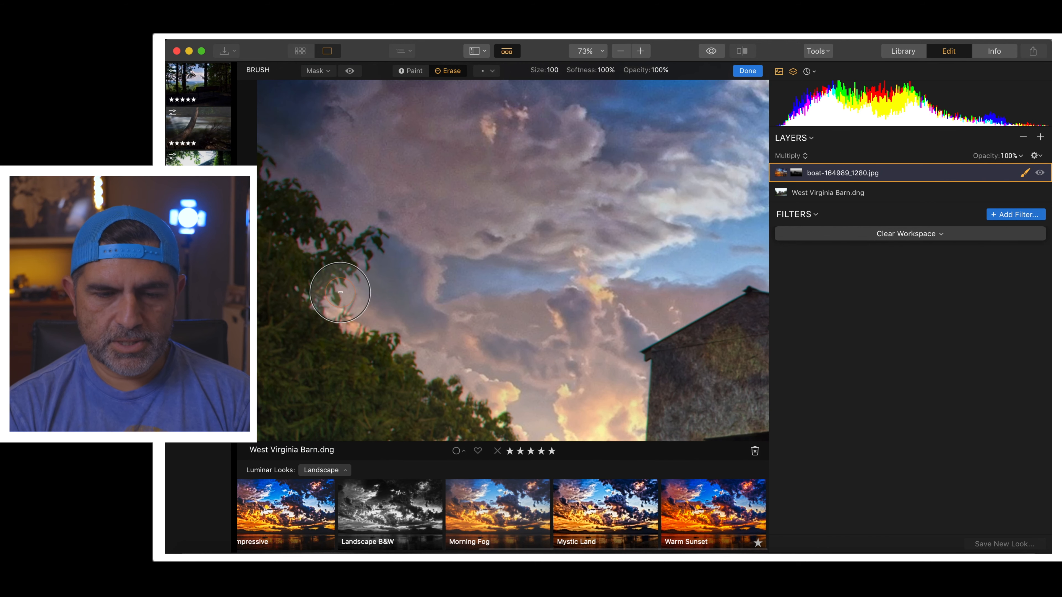
Compare the whole barn image with its unedited original and finish the brush masking.
key("super+minus")
key("super+minus")
key("super+minus")
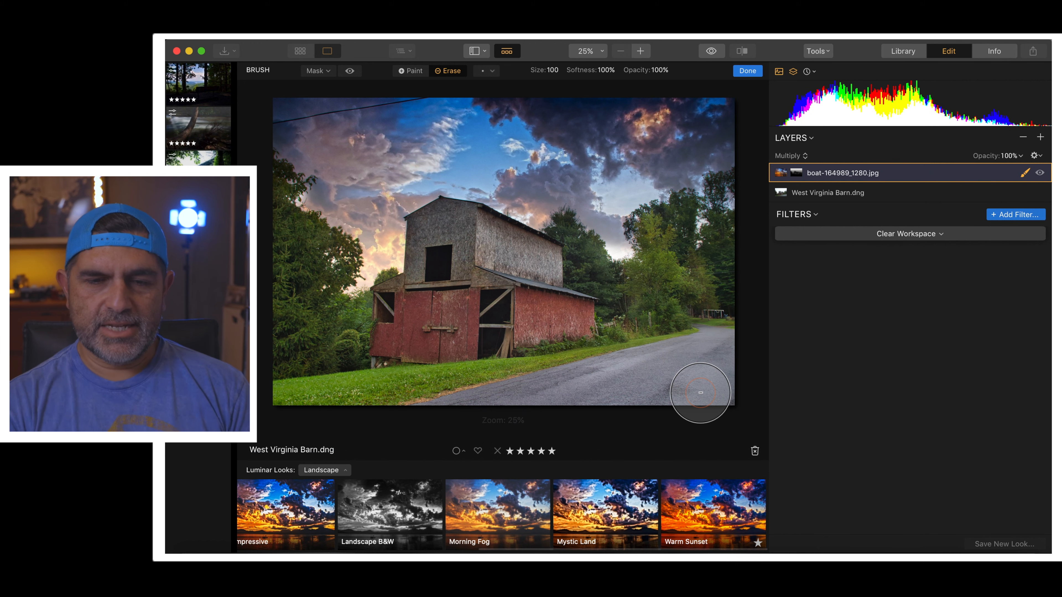
left_click(711, 51)
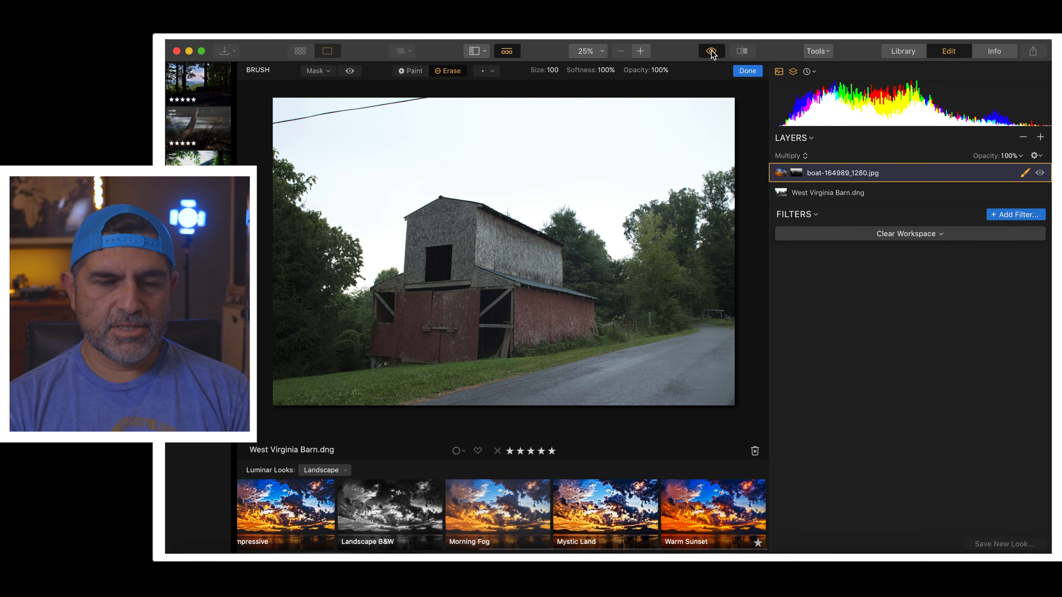
left_click(711, 53)
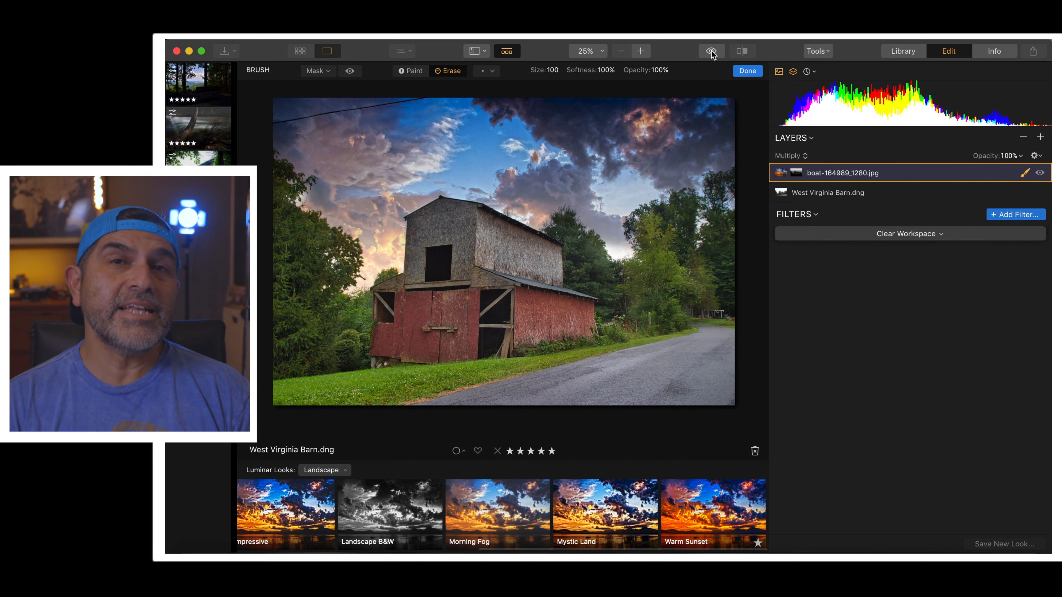
left_click(745, 78)
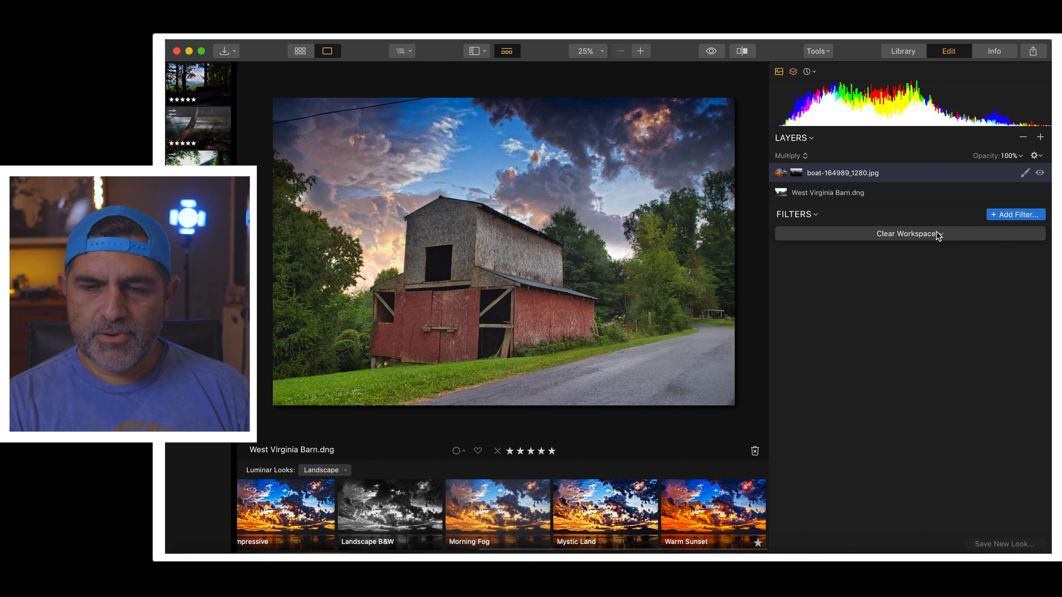
Look through the filters catalog from the Essential and Issue Fixers groups through Creative and Professional to Utility.
left_click(1017, 214)
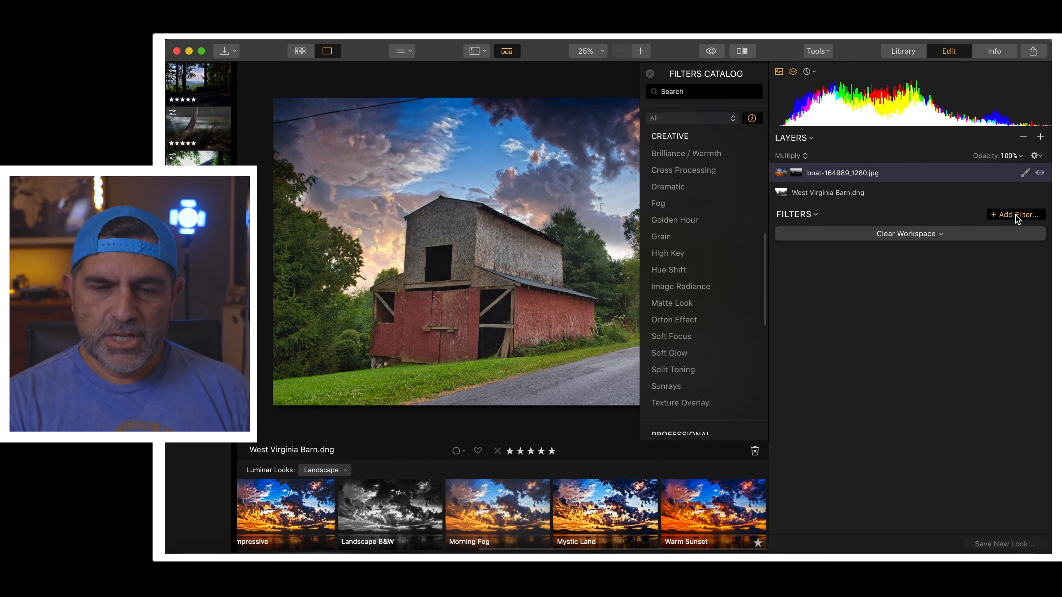
scroll(710, 251, "up", 10)
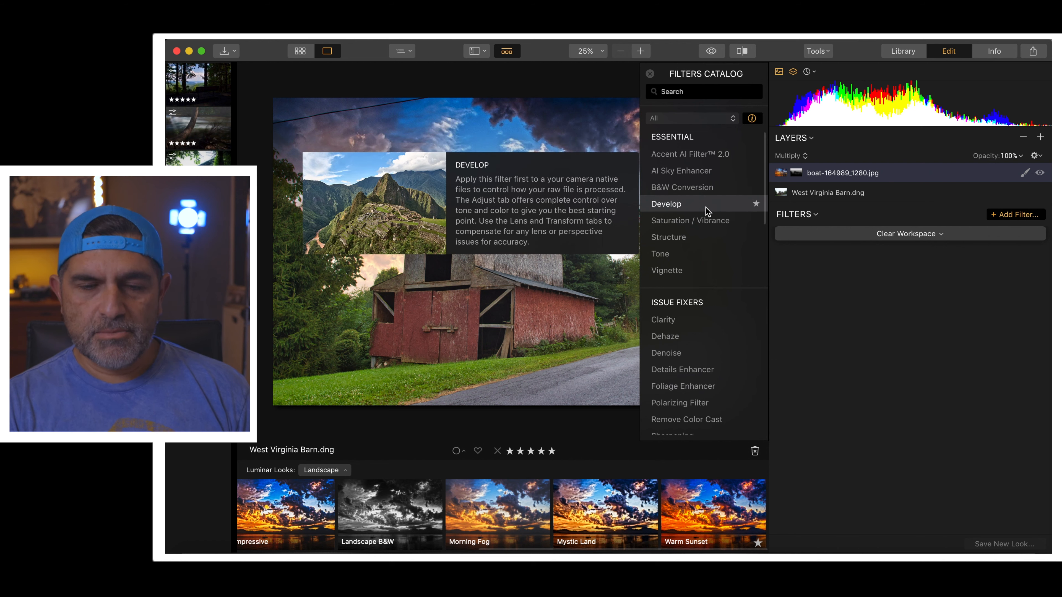
scroll(704, 268, "down", 5)
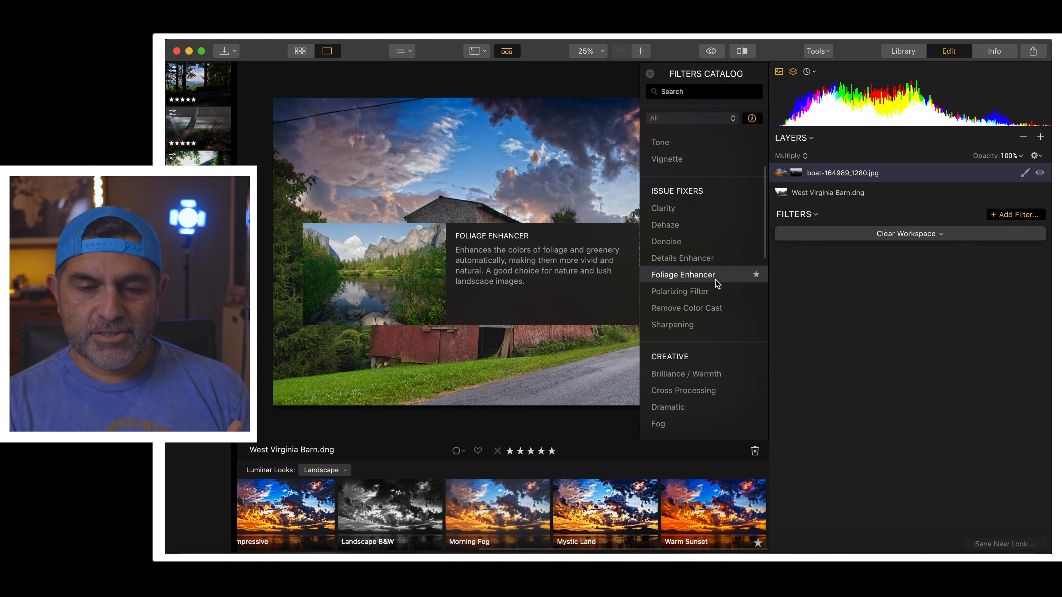
scroll(716, 284, "down", 4)
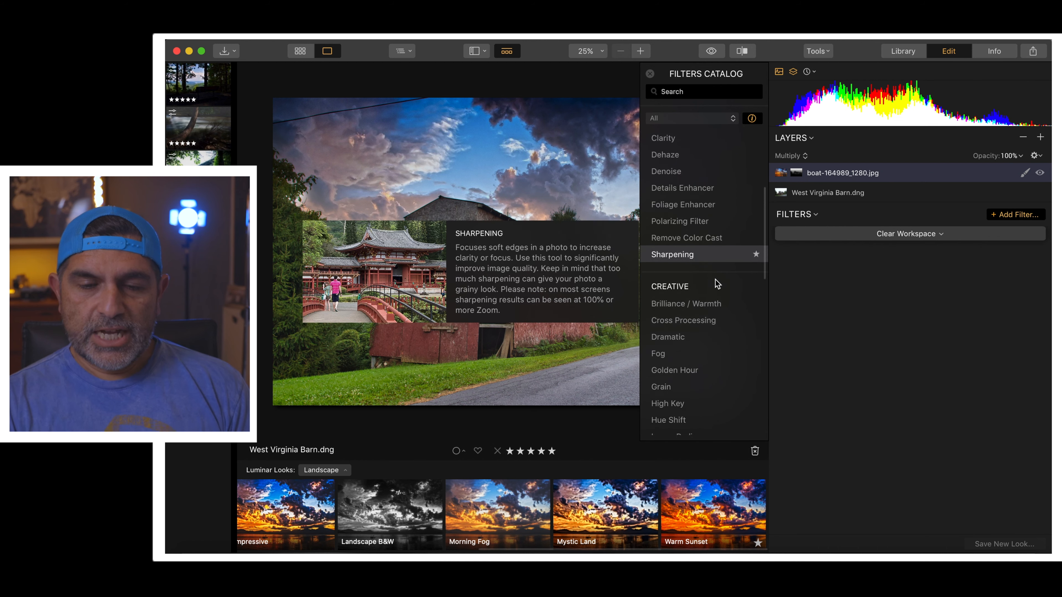
scroll(717, 284, "down", 1)
scroll(719, 245, "down", 5)
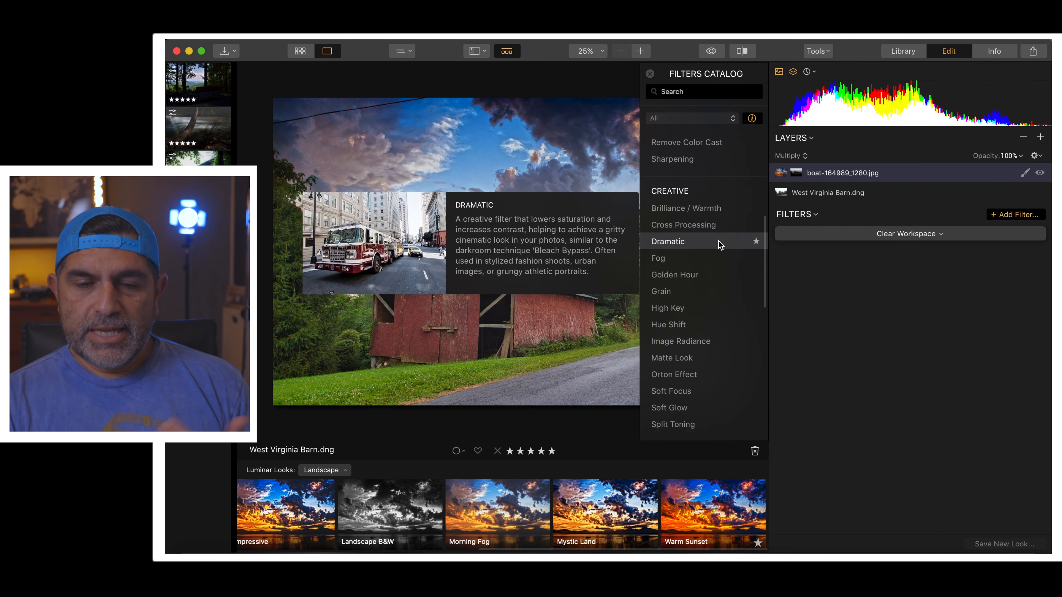
scroll(719, 245, "down", 3)
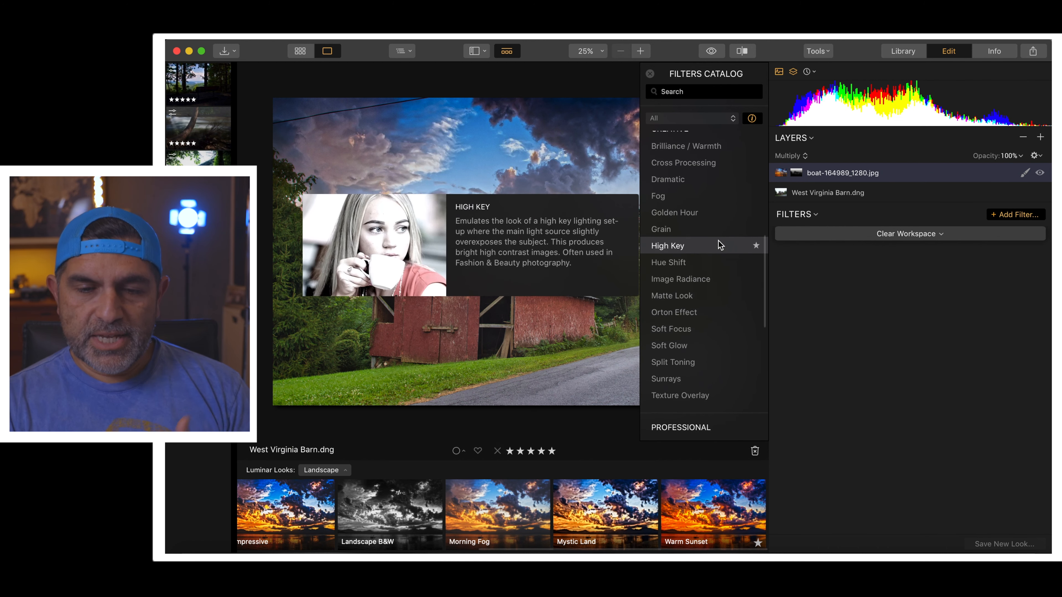
scroll(719, 245, "down", 1)
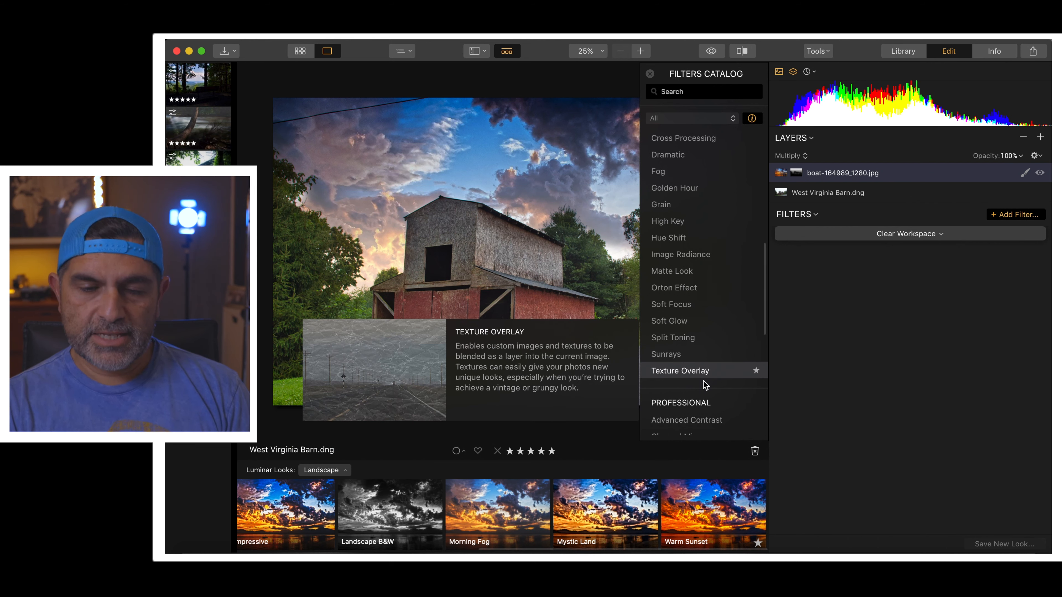
scroll(706, 384, "down", 12)
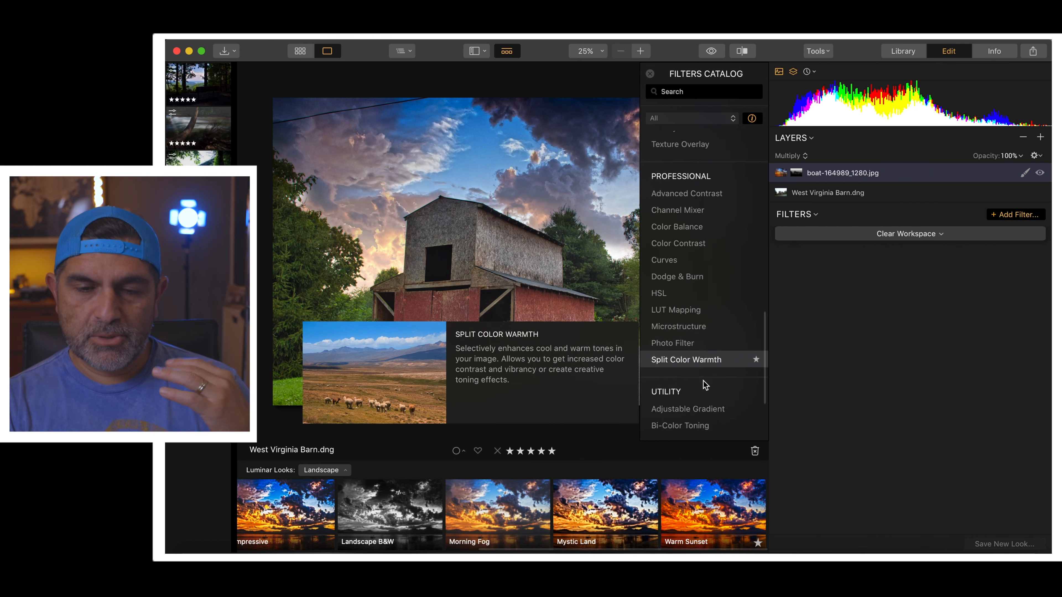
scroll(704, 381, "up", 1)
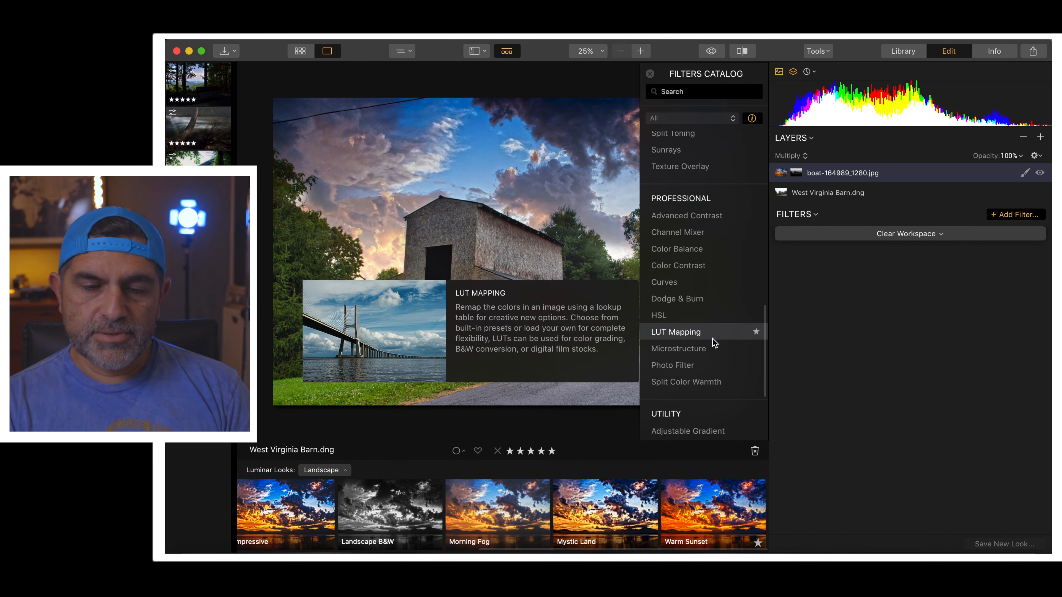
scroll(712, 349, "down", 7)
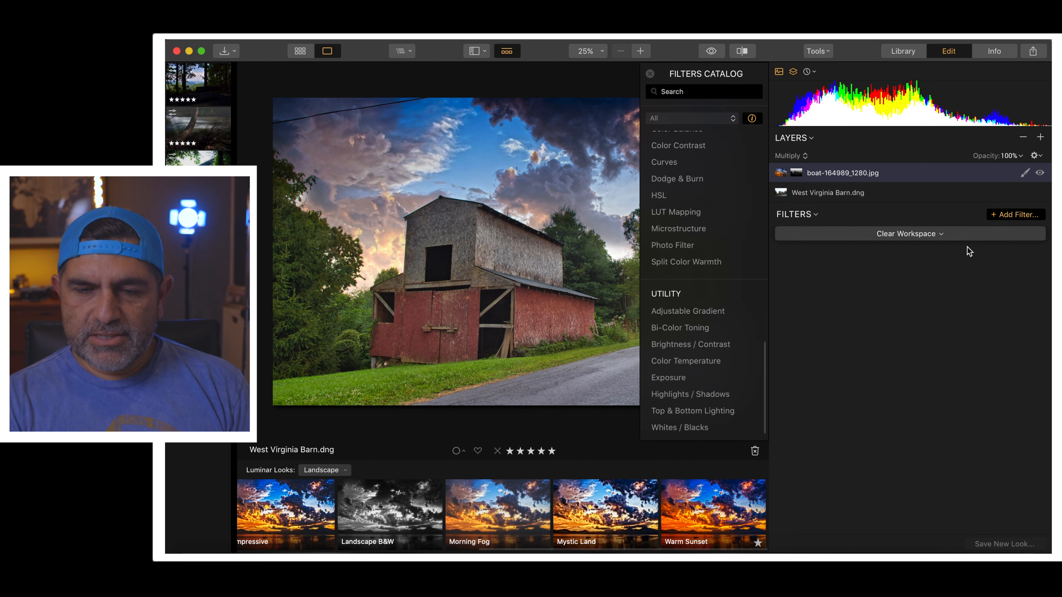
Load the Professional workspace for the sky layer and examine the filters it contains.
left_click(940, 236)
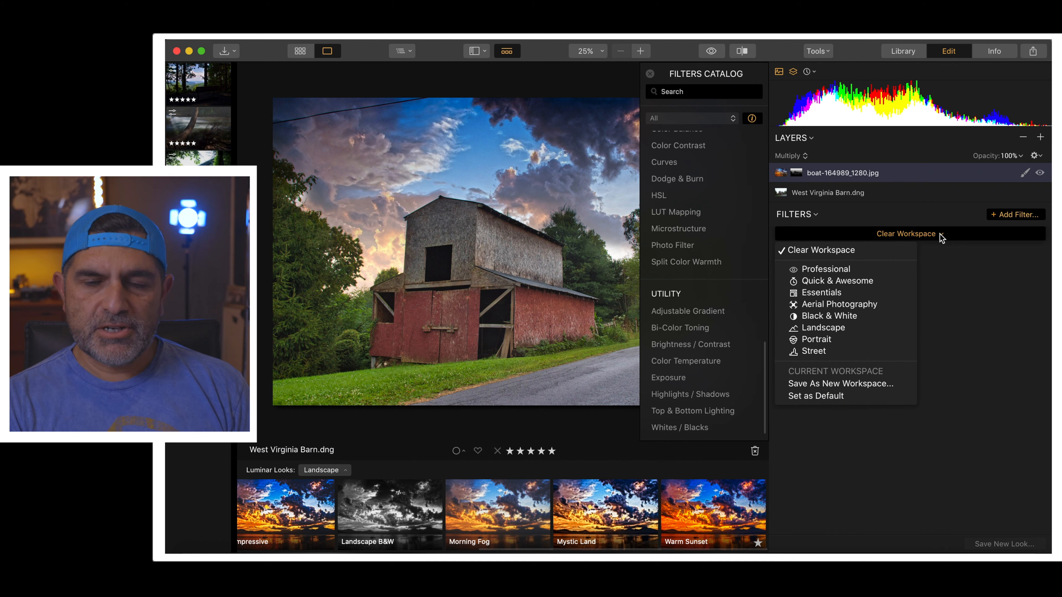
left_click(892, 274)
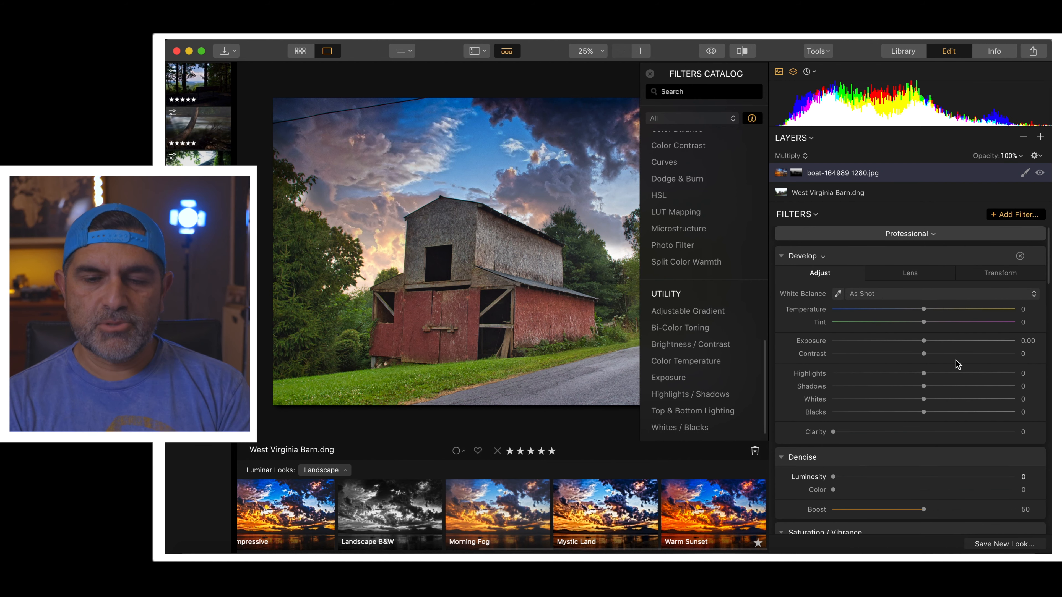
scroll(971, 439, "down", 4)
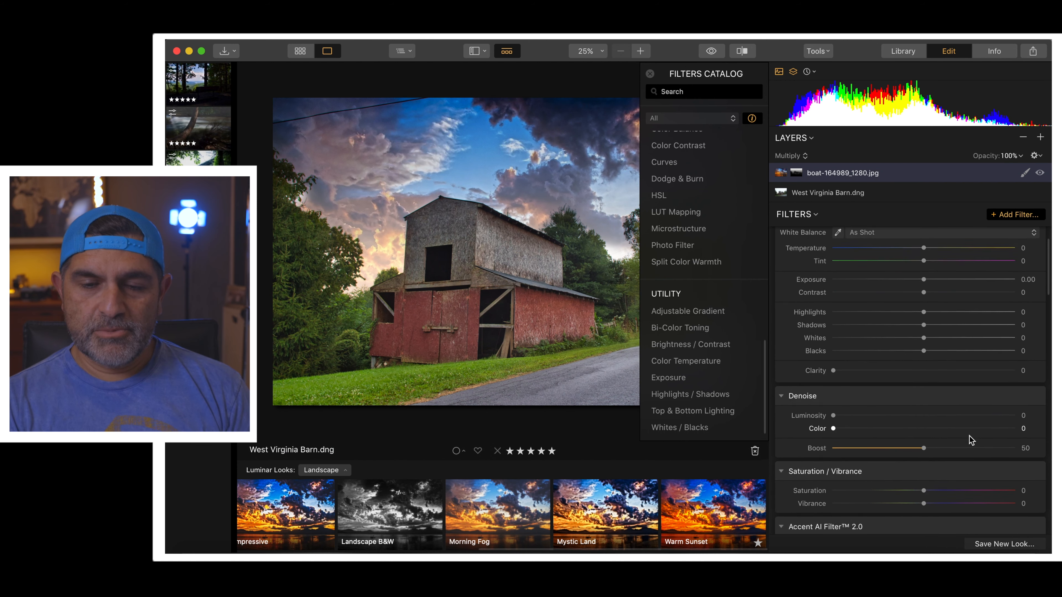
scroll(971, 440, "up", 4)
Switch the sky layer's filter workspace to Quick & Awesome.
left_click(936, 235)
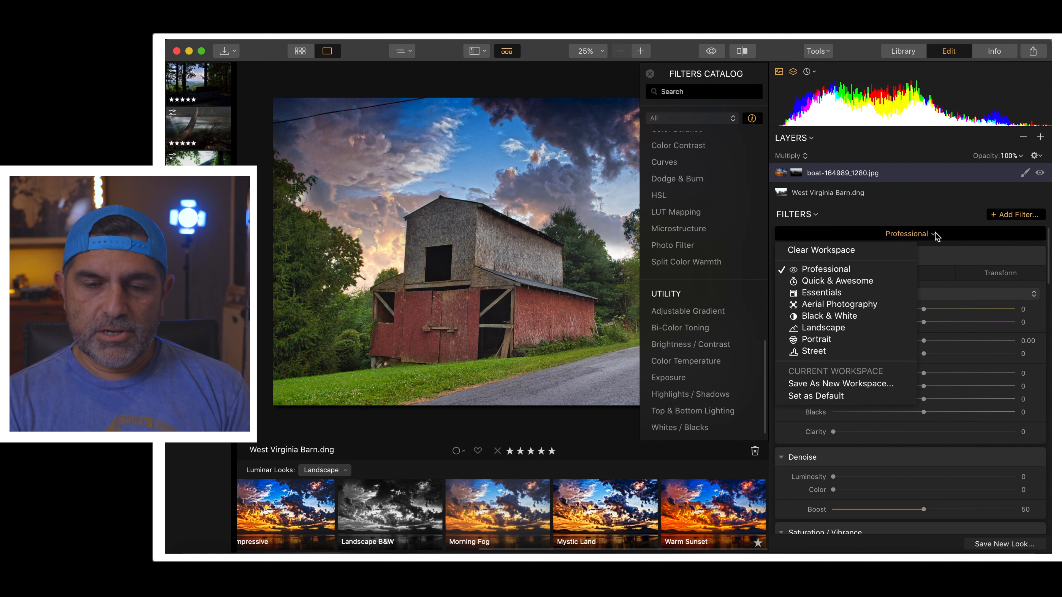
left_click(895, 284)
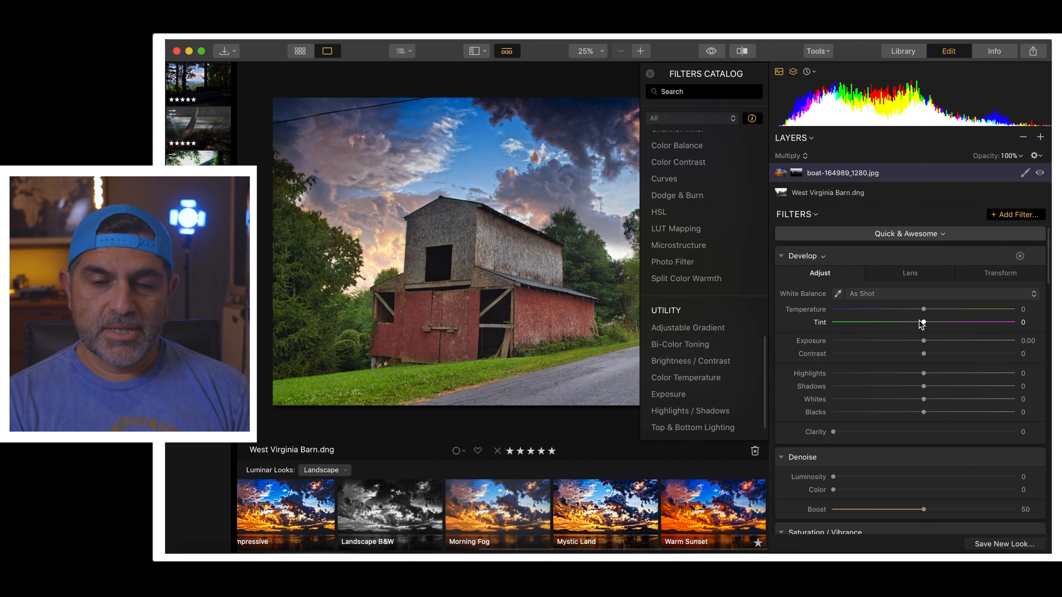